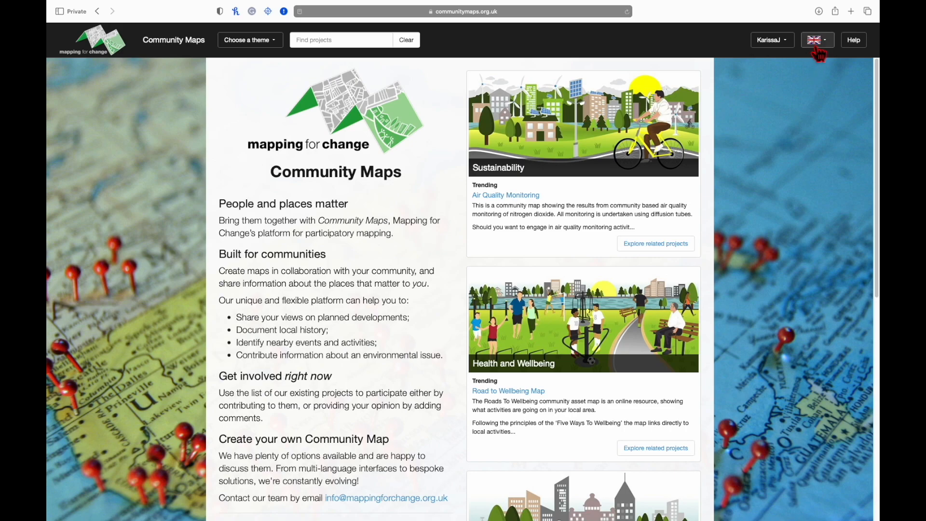
pyautogui.click(833, 48)
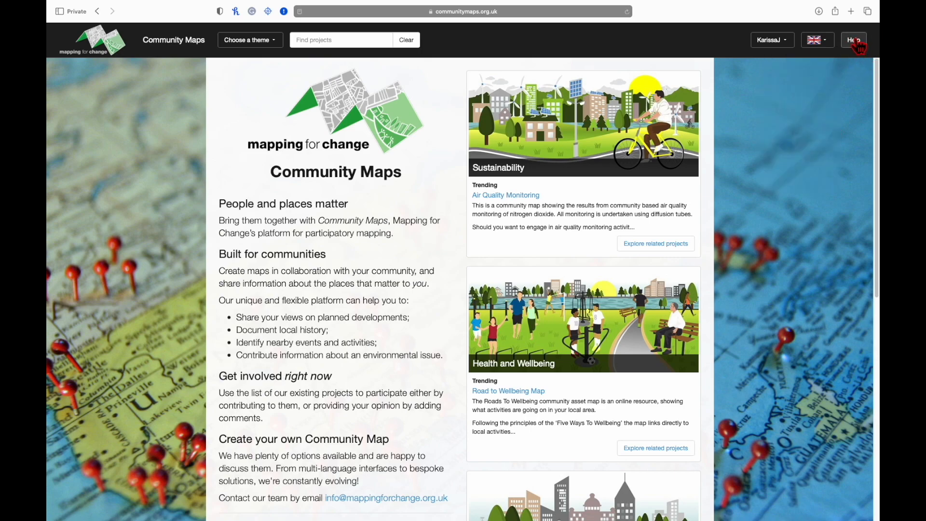
pyautogui.click(857, 43)
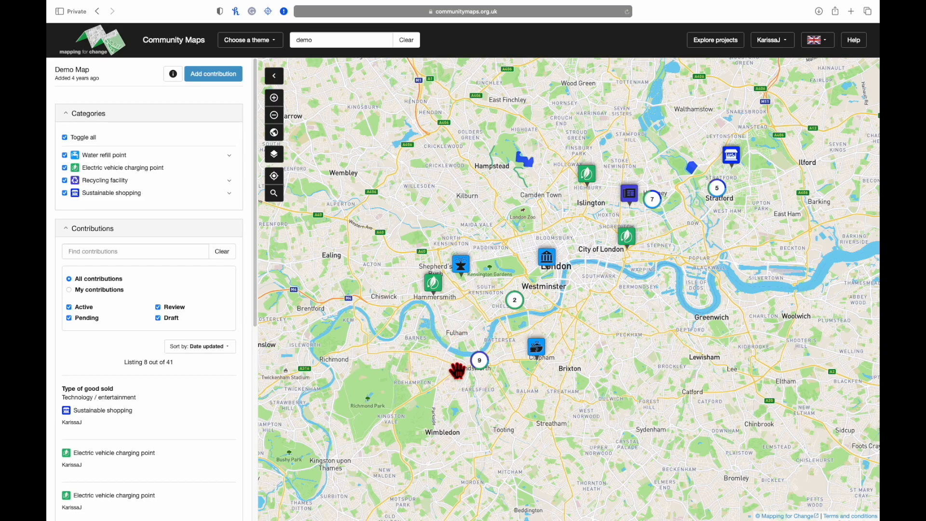
pyautogui.click(481, 362)
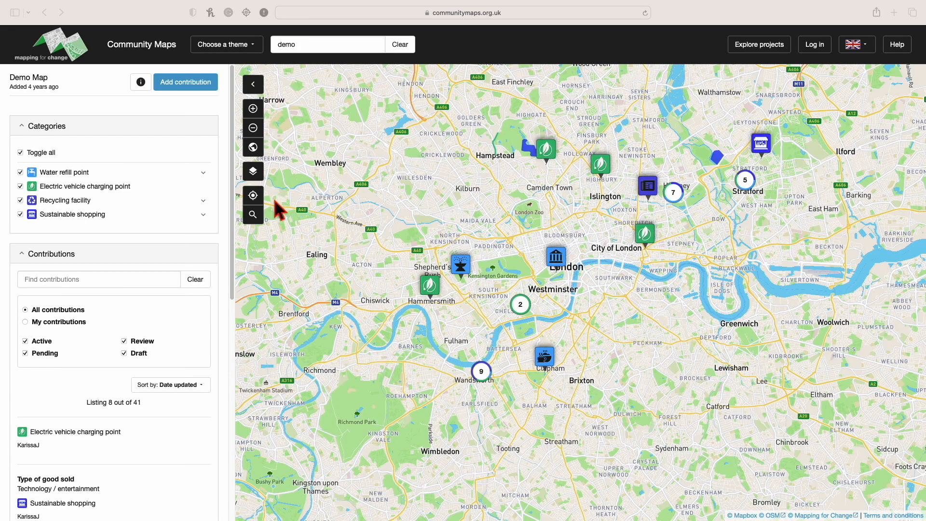
# Step: Zoom the Demo Map in to central London and back out to the wider London view
pyautogui.click(257, 114)
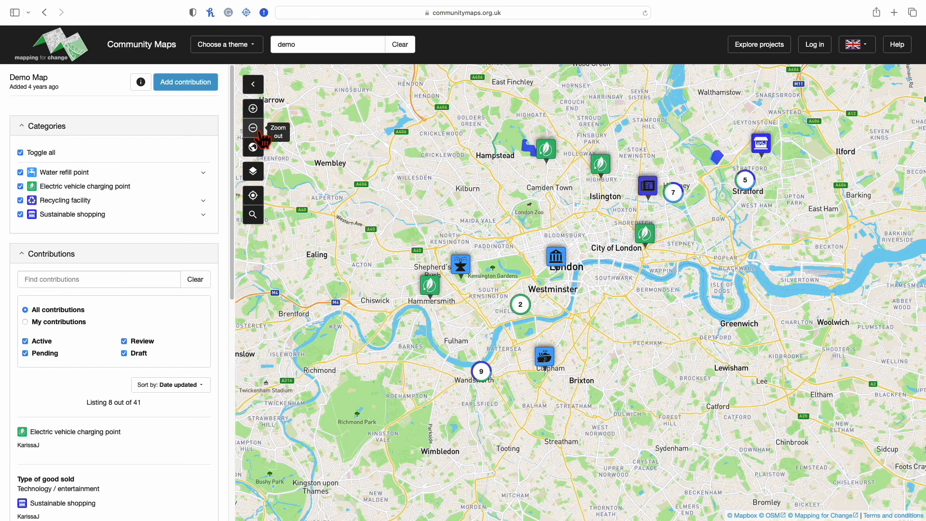
pyautogui.click(261, 111)
pyautogui.click(261, 111)
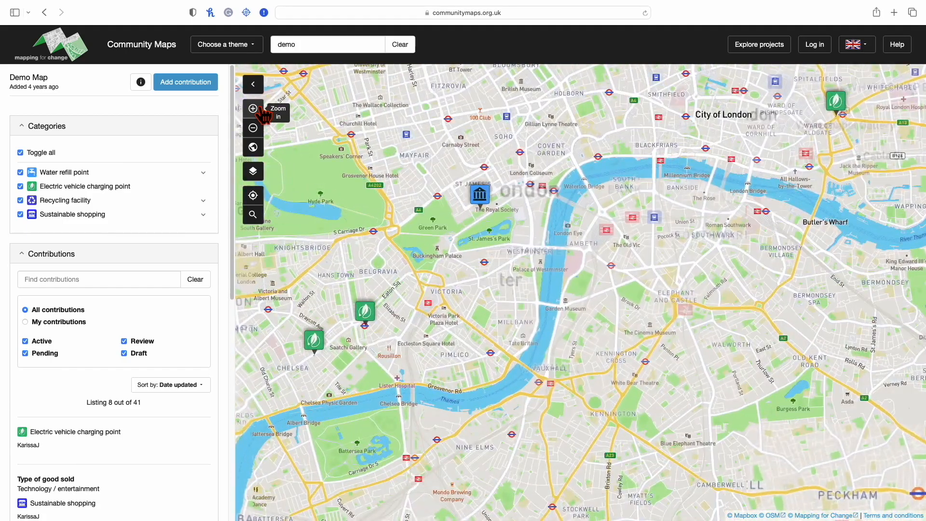
pyautogui.click(261, 111)
pyautogui.click(262, 134)
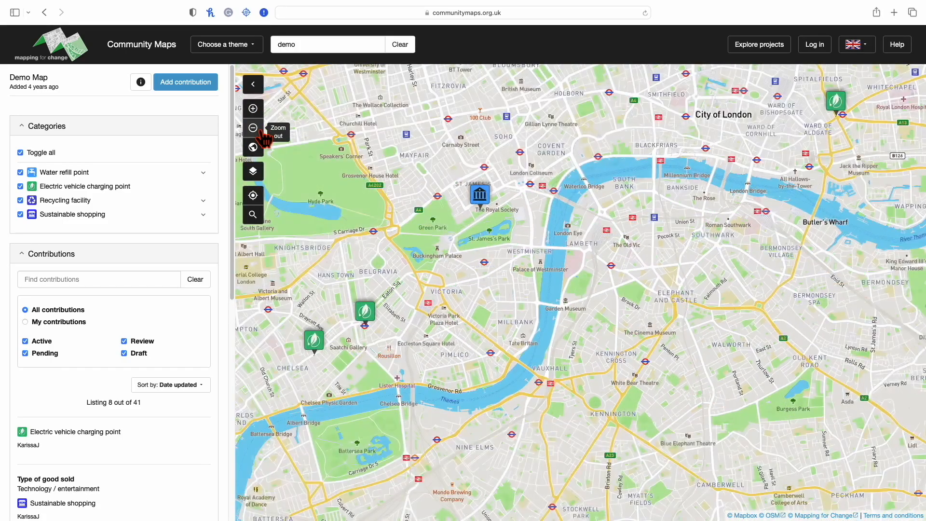
pyautogui.click(262, 134)
pyautogui.click(262, 134)
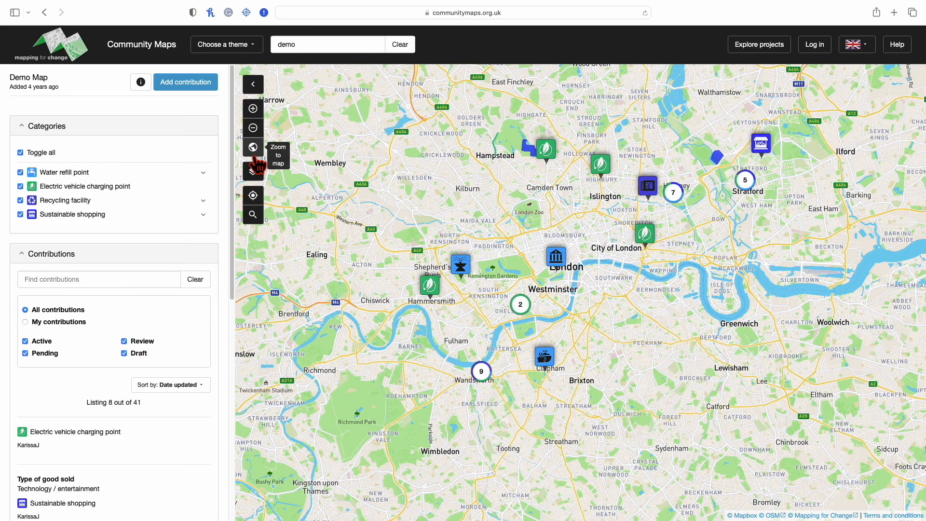
# Step: Zoom to the full extent of the Demo Map, view the contributions clustered in southern Spain, and return to the full extent
pyautogui.click(254, 149)
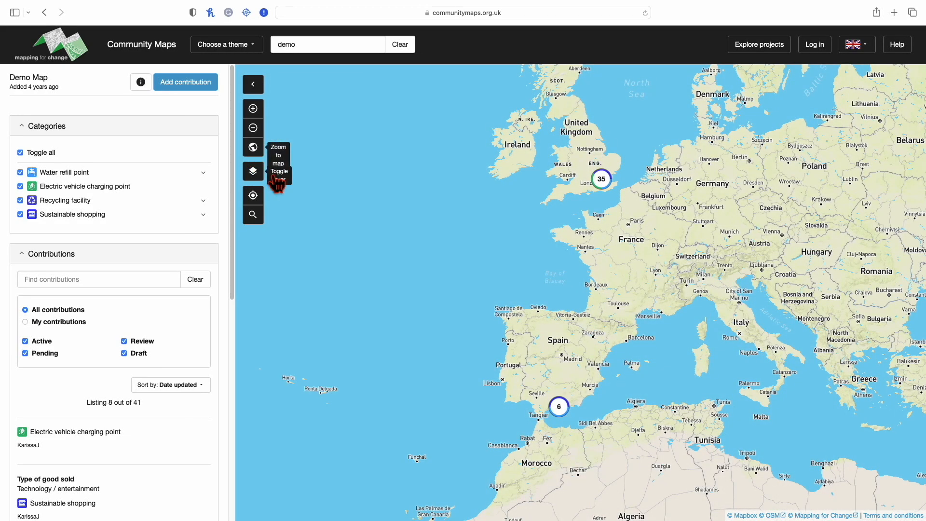
pyautogui.click(560, 408)
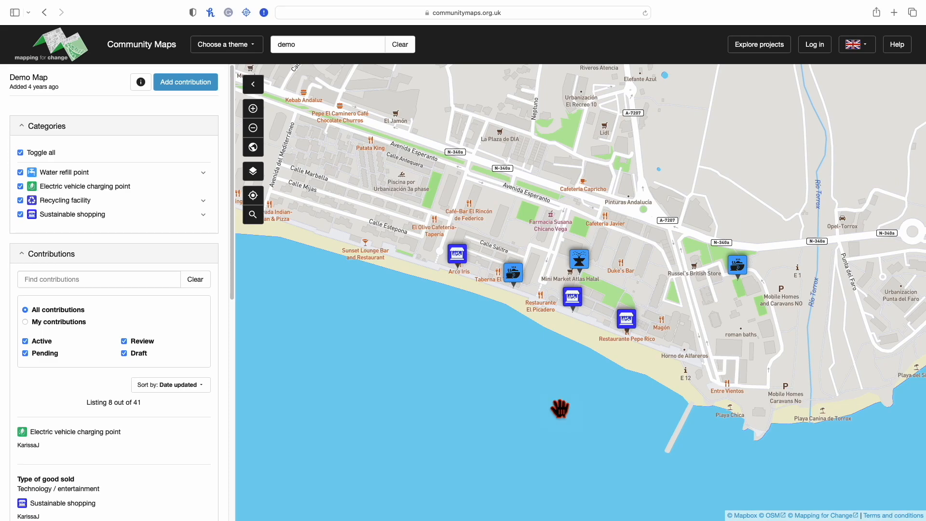
pyautogui.click(254, 155)
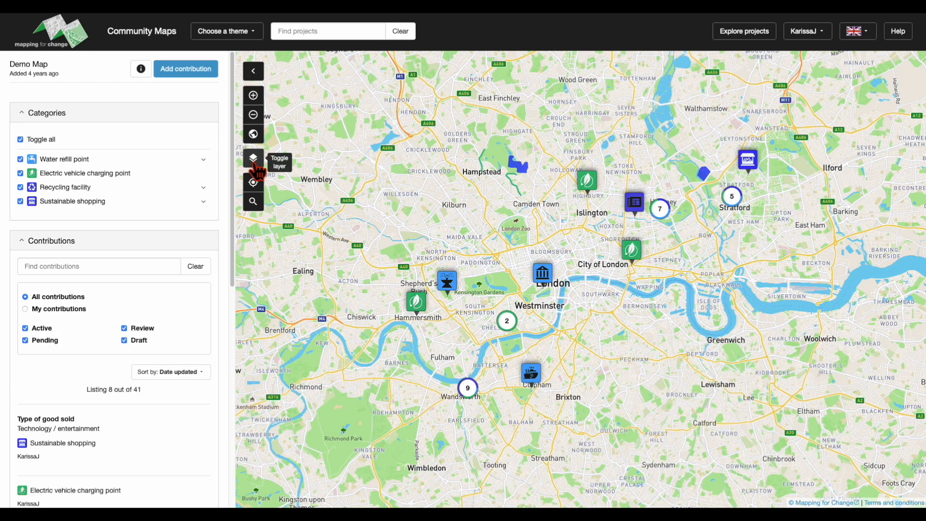
# Step: Cycle the base map through satellite imagery and the other available layer back to the default street map
pyautogui.click(256, 171)
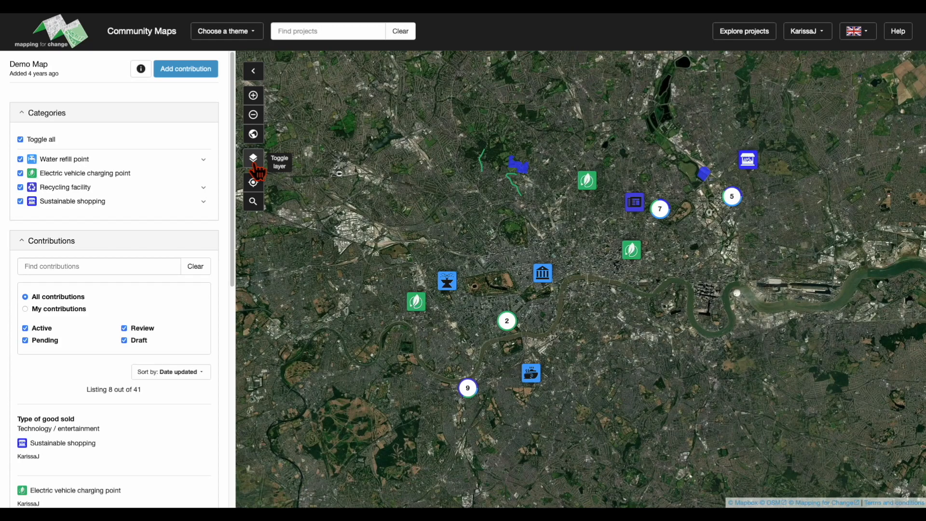
pyautogui.click(256, 171)
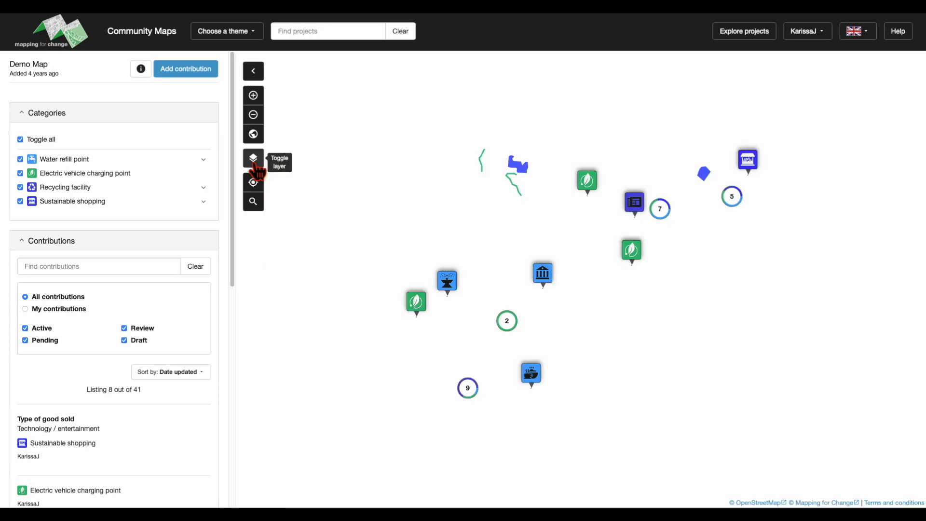
pyautogui.click(256, 170)
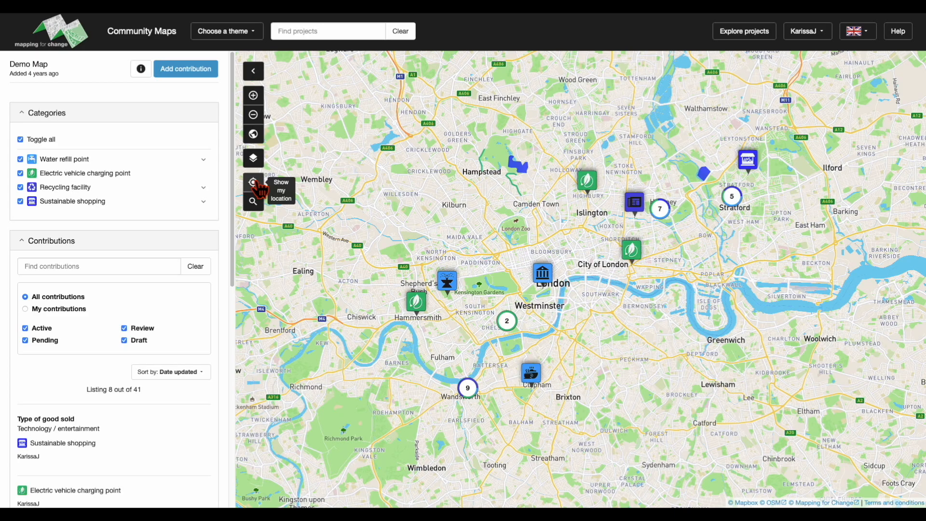
# Step: Request the current location on the map and allow the site to use it
pyautogui.click(258, 187)
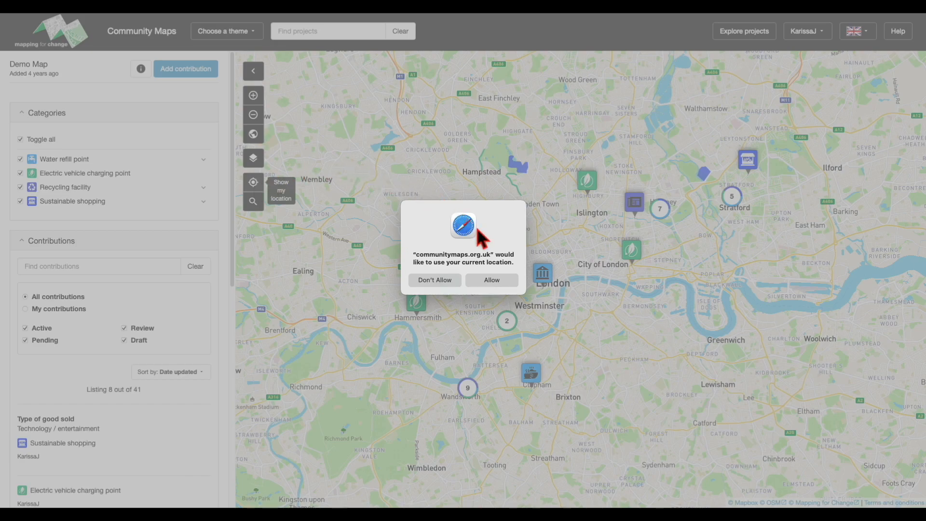
pyautogui.click(504, 282)
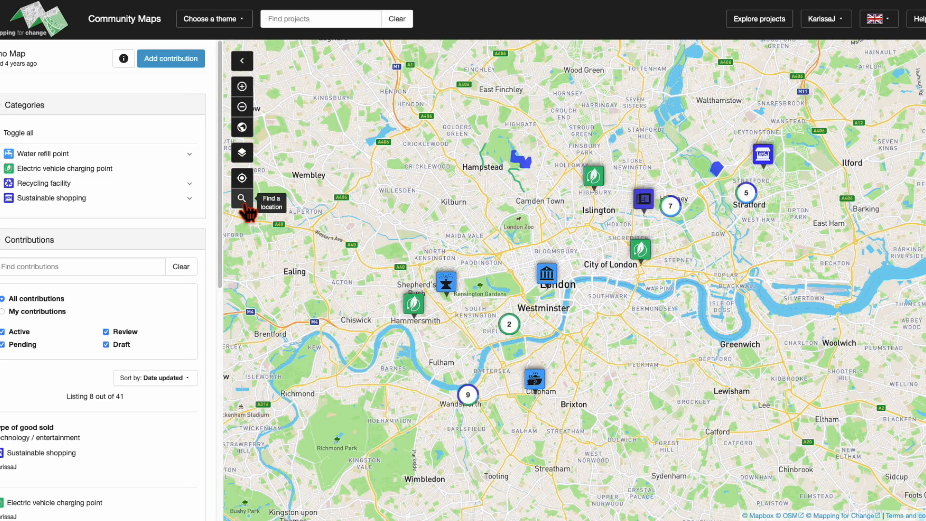
# Step: Find a location by entering a postcode and go to the matching London result
pyautogui.click(245, 205)
pyautogui.click(676, 83)
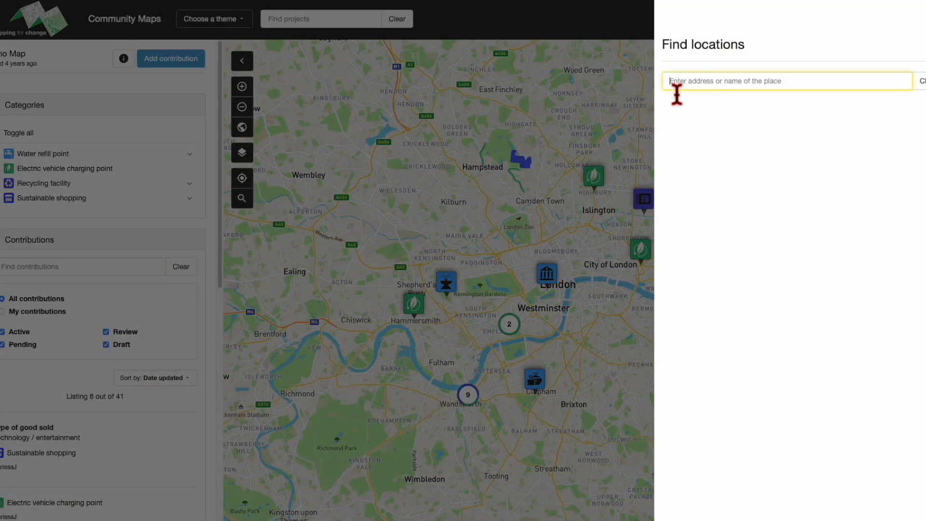
pyautogui.write('N16 8NA')
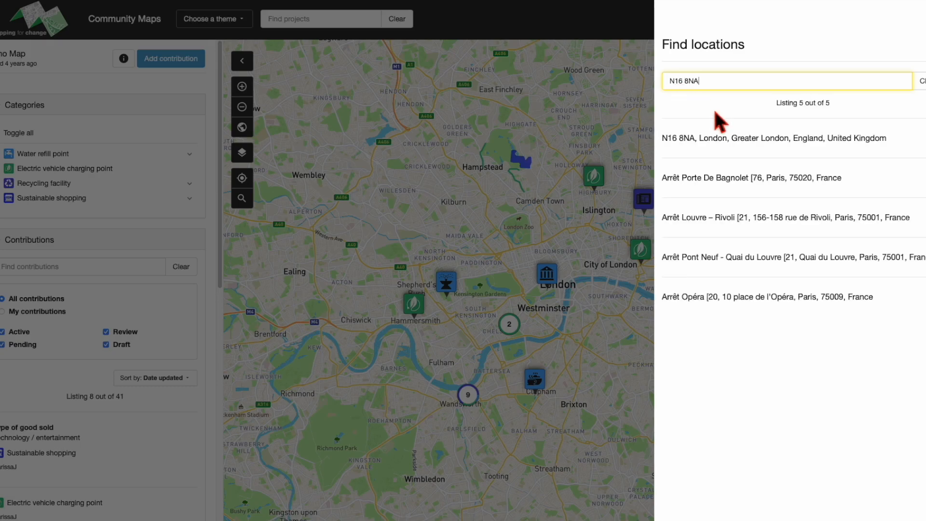
pyautogui.click(709, 150)
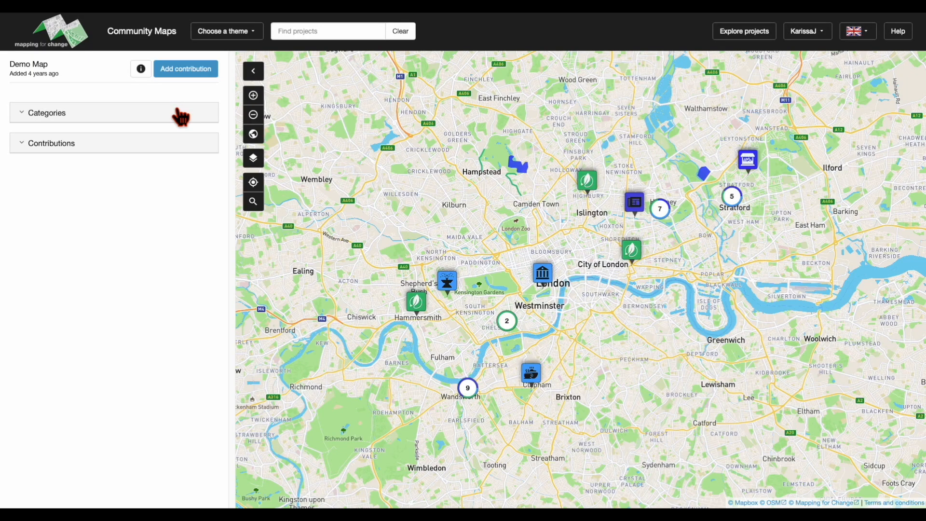
# Step: Expand the Categories section of the Demo Map
pyautogui.click(180, 115)
pyautogui.click(181, 115)
pyautogui.click(181, 115)
pyautogui.click(181, 115)
pyautogui.click(210, 116)
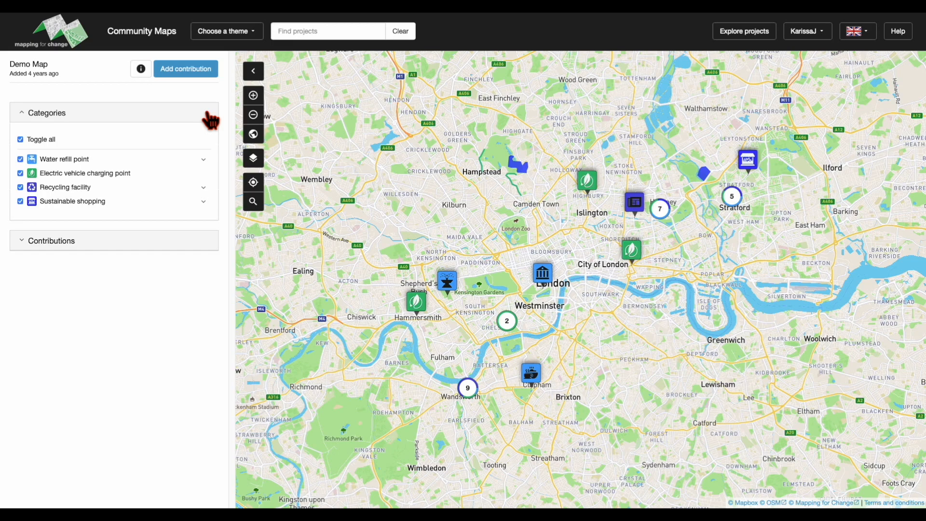
# Step: Hide and show again all categories together, followed by water refill points, electric vehicle charging points, recycling facilities and sustainable shopping individually
pyautogui.click(54, 144)
pyautogui.click(54, 144)
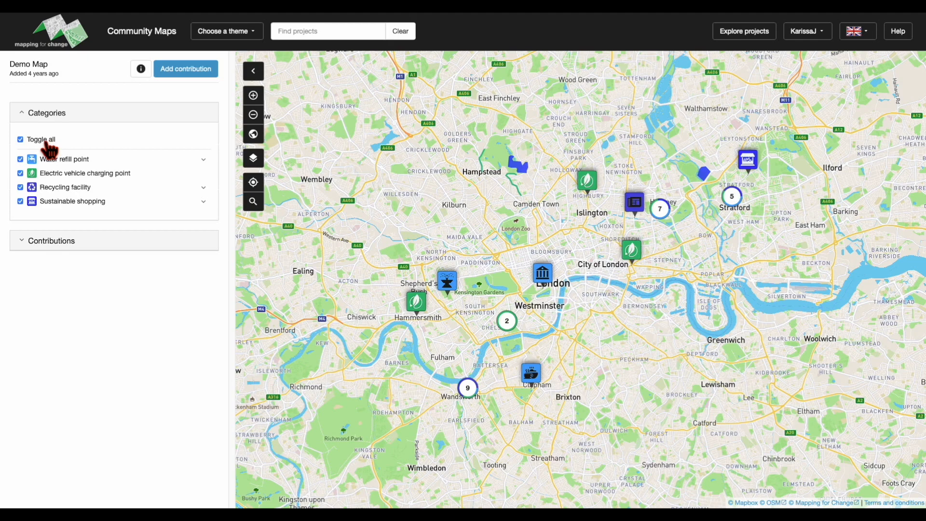
pyautogui.click(21, 160)
pyautogui.click(21, 159)
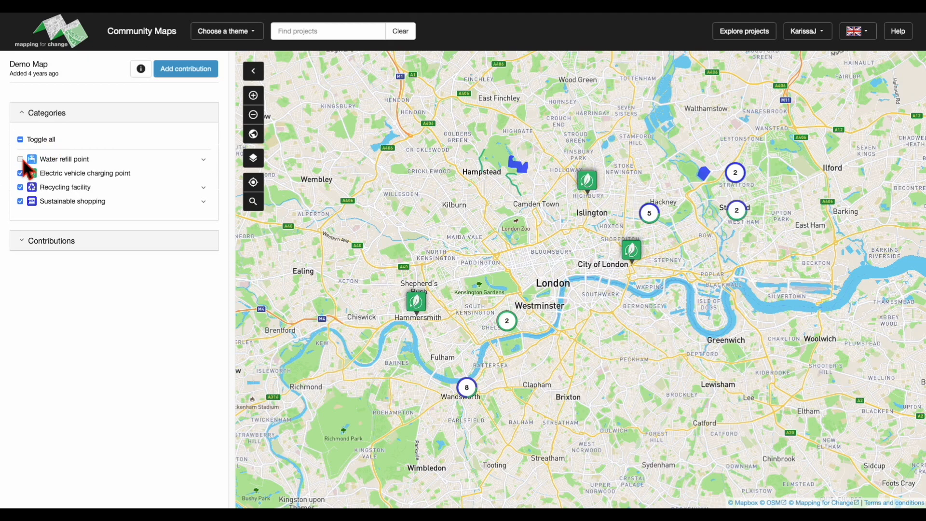
pyautogui.click(20, 174)
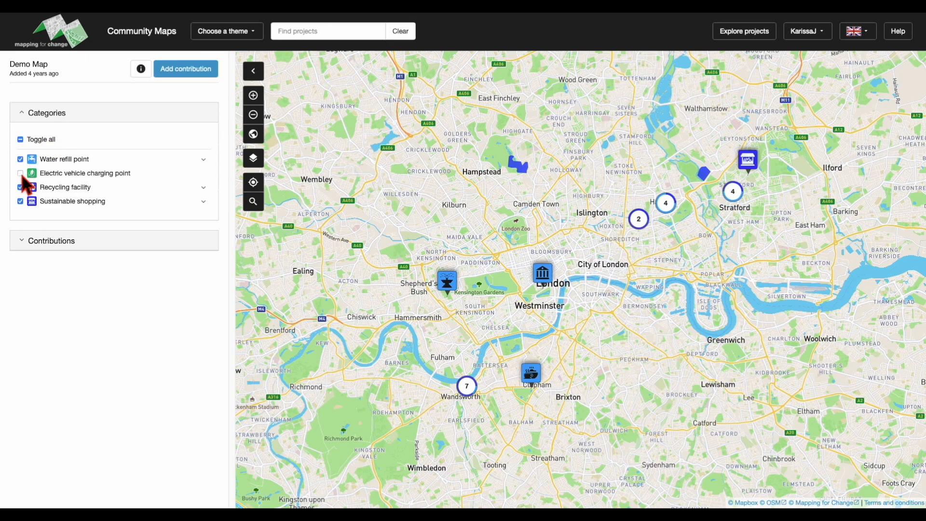
pyautogui.click(20, 174)
pyautogui.click(20, 188)
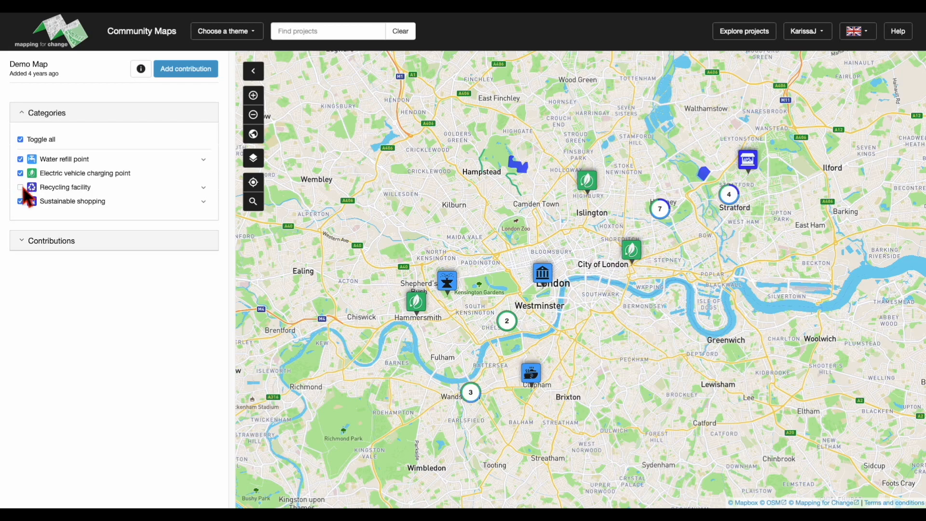
pyautogui.click(20, 187)
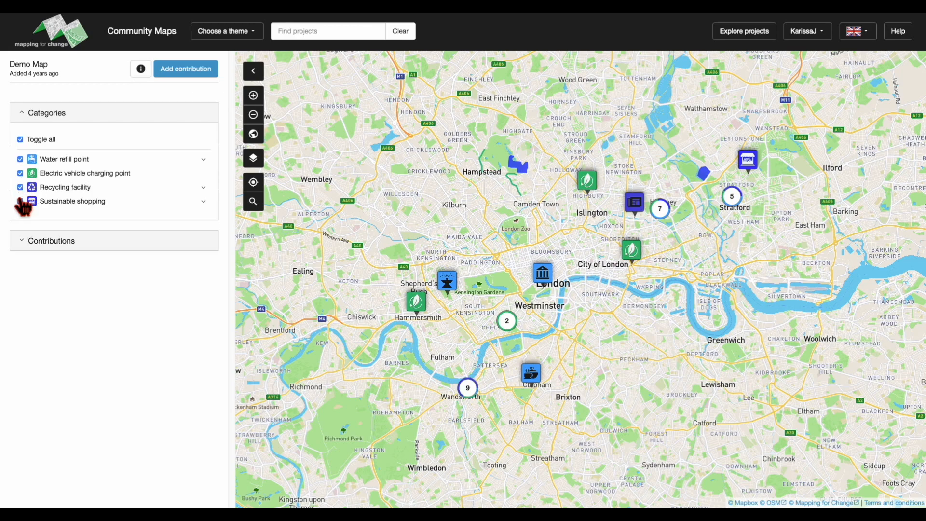
pyautogui.click(20, 201)
pyautogui.click(20, 202)
# Step: Zoom into the Stratford cluster and view the details of several water refill, sustainable shopping and electric vehicle charging contributions around it
pyautogui.click(732, 209)
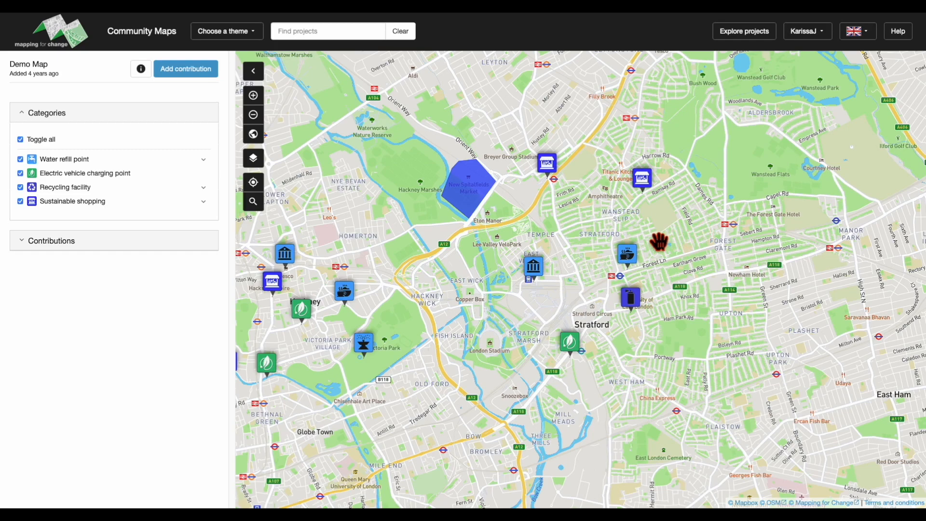
pyautogui.click(629, 261)
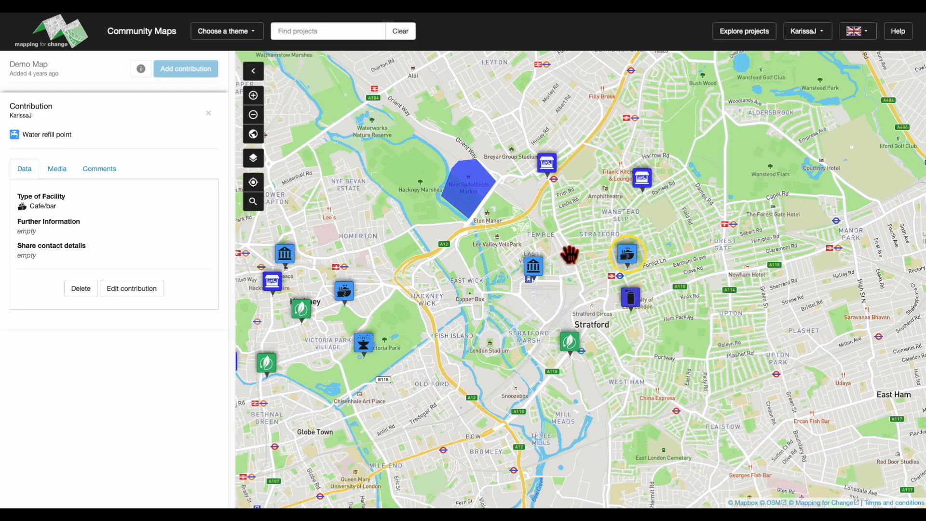
pyautogui.click(365, 350)
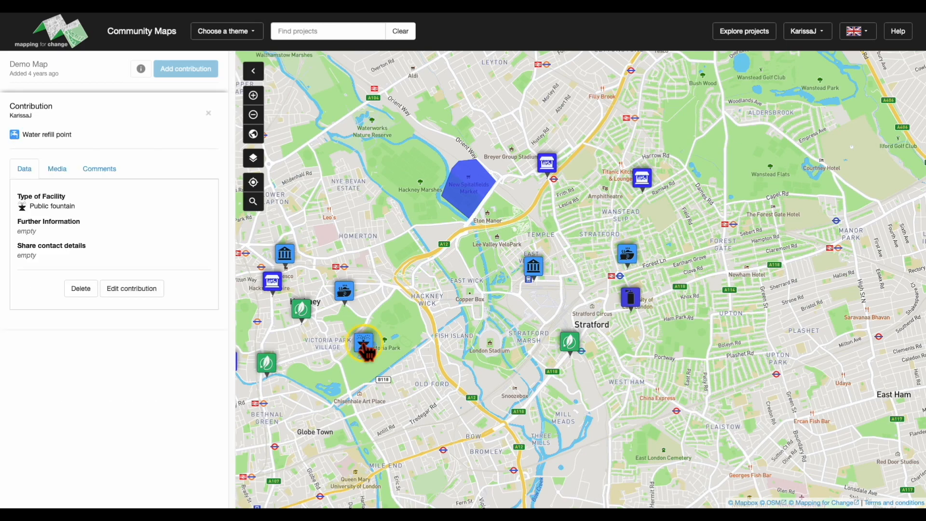
pyautogui.click(545, 169)
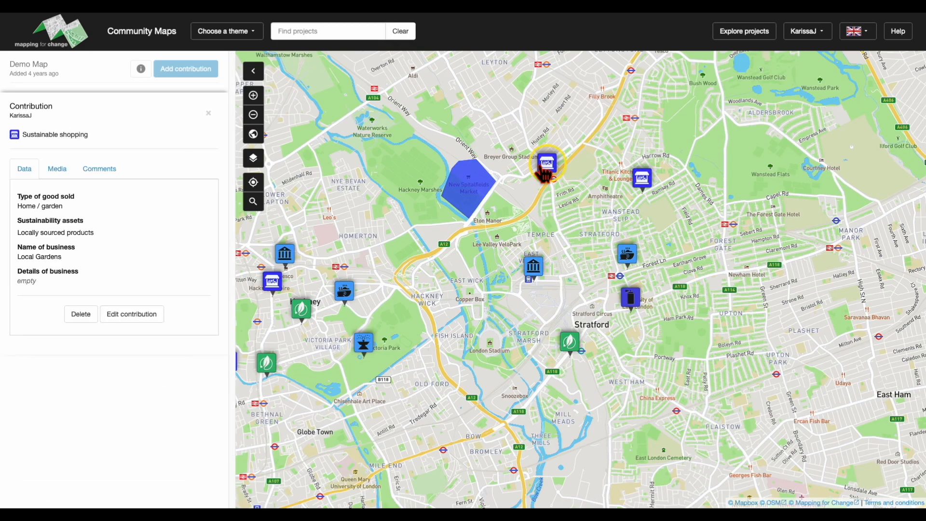
pyautogui.click(287, 258)
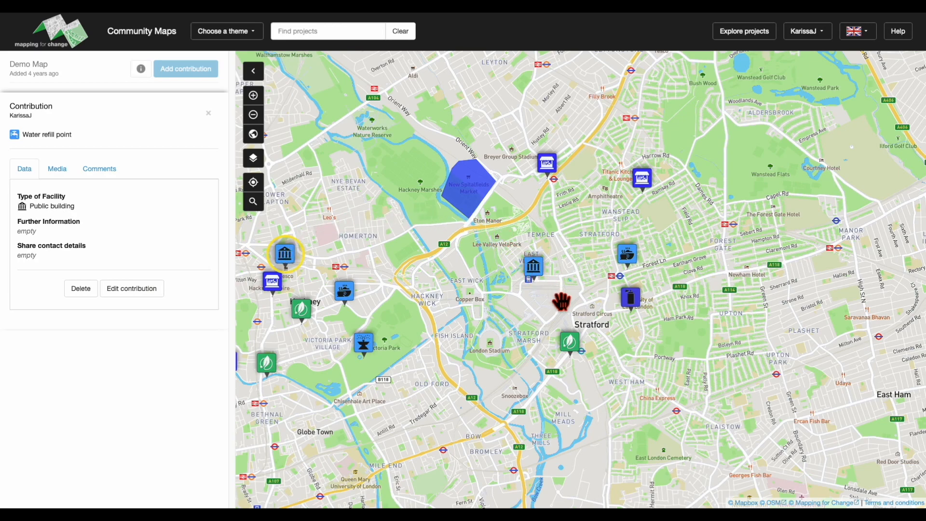
pyautogui.click(570, 343)
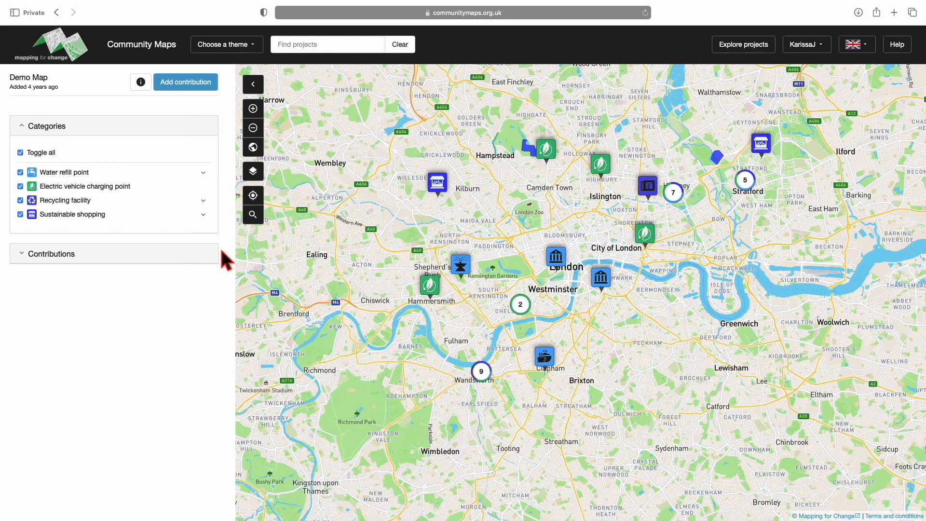
# Step: Expand the Contributions section and compare the map filtered to My contributions with All contributions, ending on All contributions
pyautogui.click(198, 253)
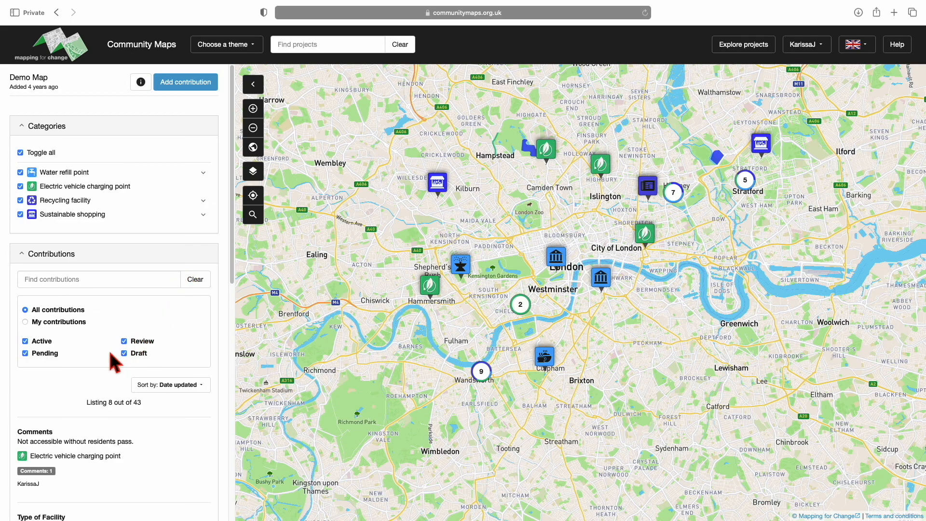
pyautogui.click(30, 324)
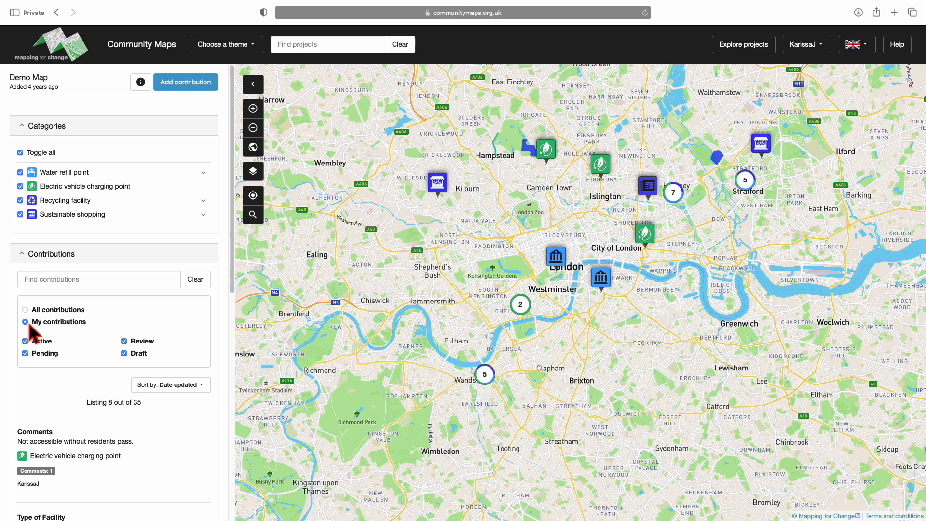
pyautogui.click(28, 311)
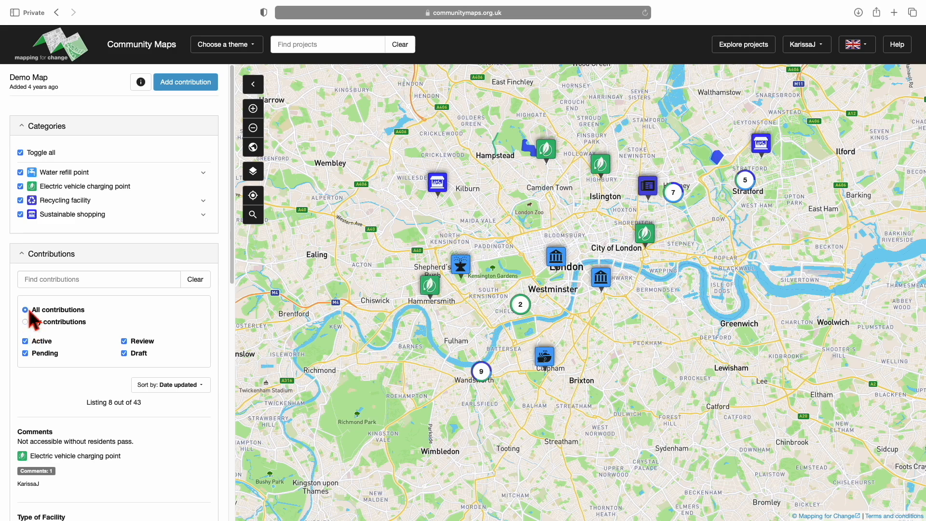
pyautogui.click(27, 321)
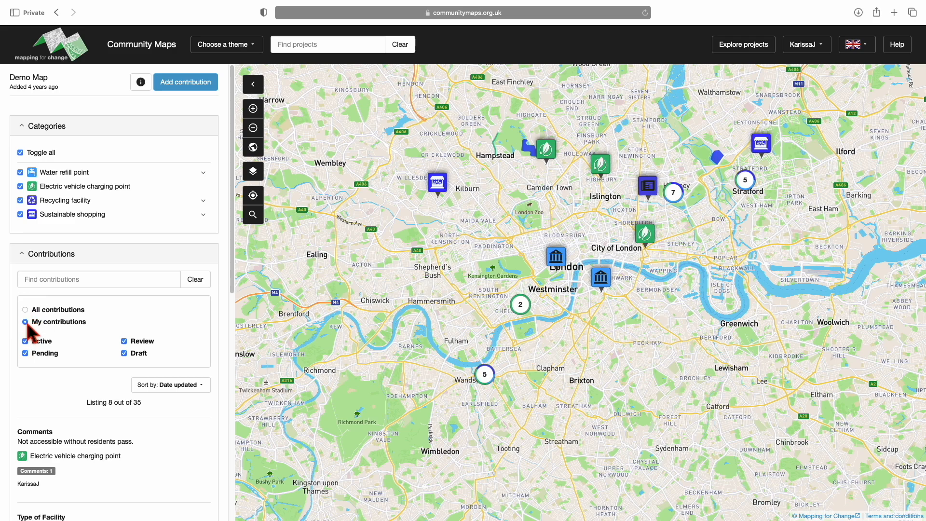
pyautogui.click(28, 310)
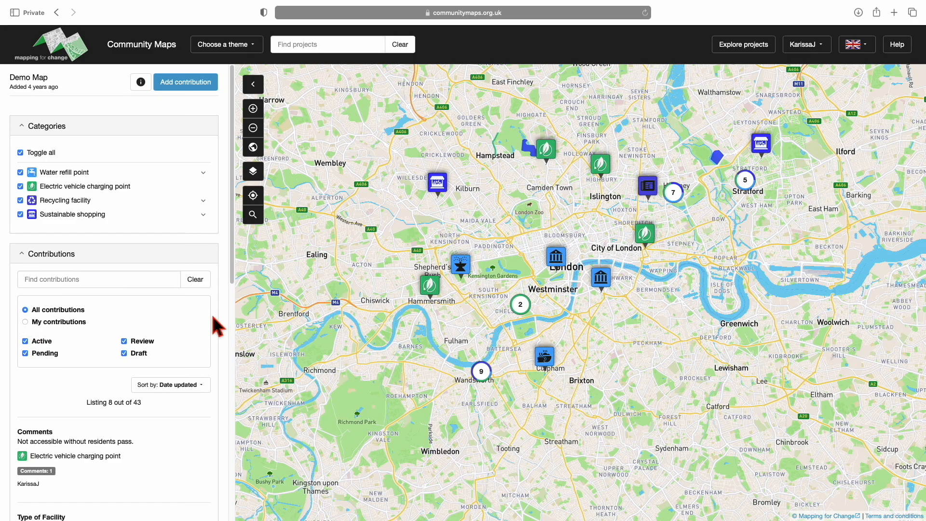
# Step: Turn off the Draft, Review, Pending and Active status filters so that no contributions are shown
pyautogui.click(125, 353)
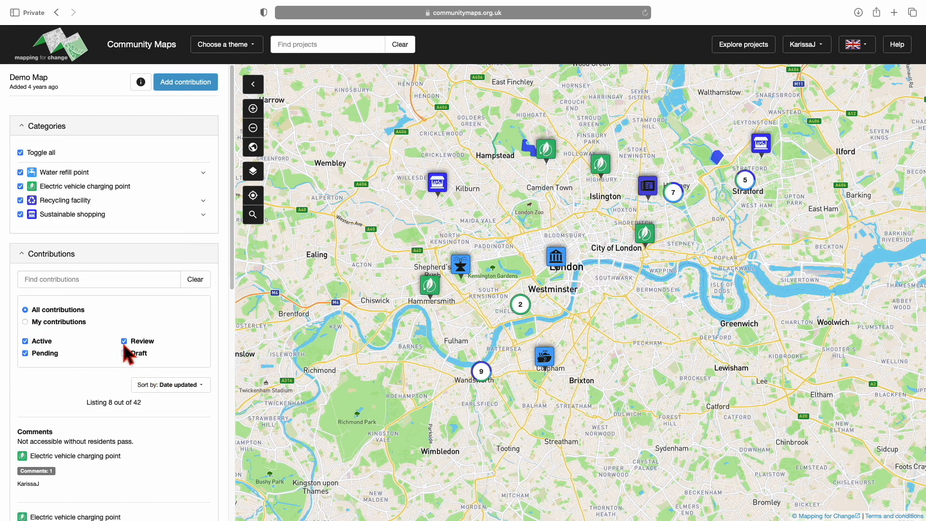
pyautogui.click(125, 342)
pyautogui.click(52, 349)
pyautogui.click(50, 342)
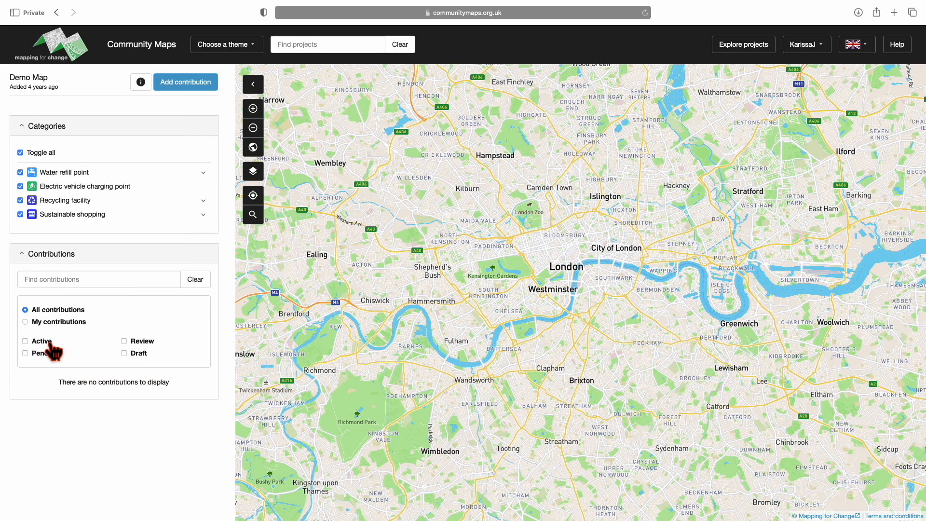
# Step: Toggle the Active contributions on and off, include the Pending ones briefly, and end with both status filters off
pyautogui.click(26, 341)
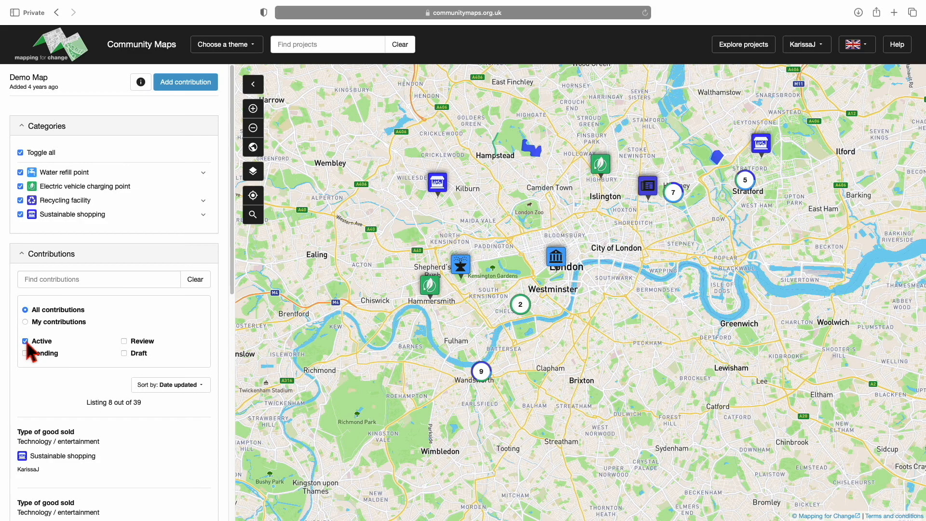
pyautogui.click(25, 341)
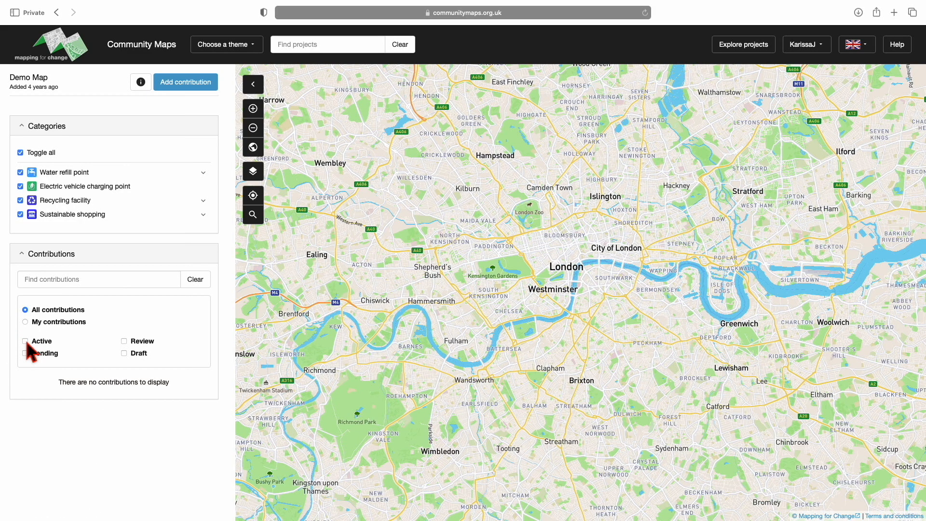
pyautogui.click(25, 341)
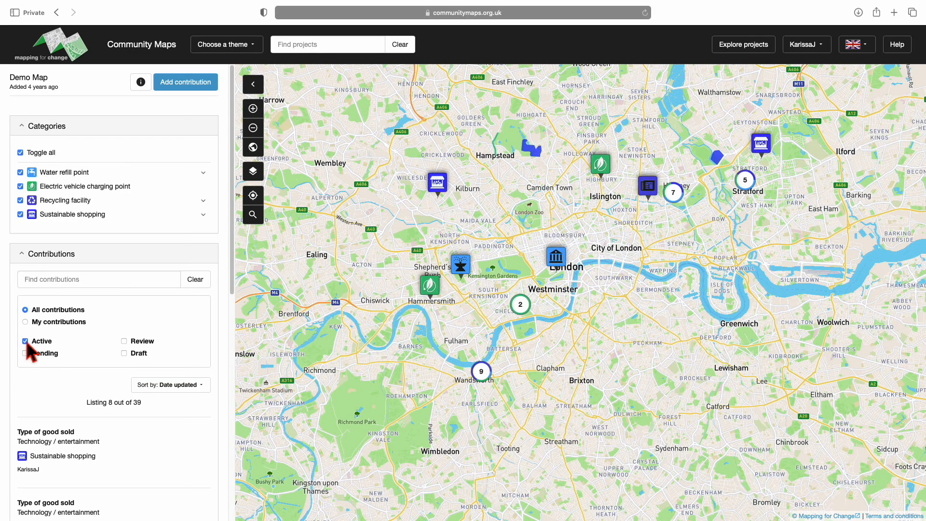
pyautogui.click(25, 353)
pyautogui.click(25, 354)
pyautogui.click(25, 341)
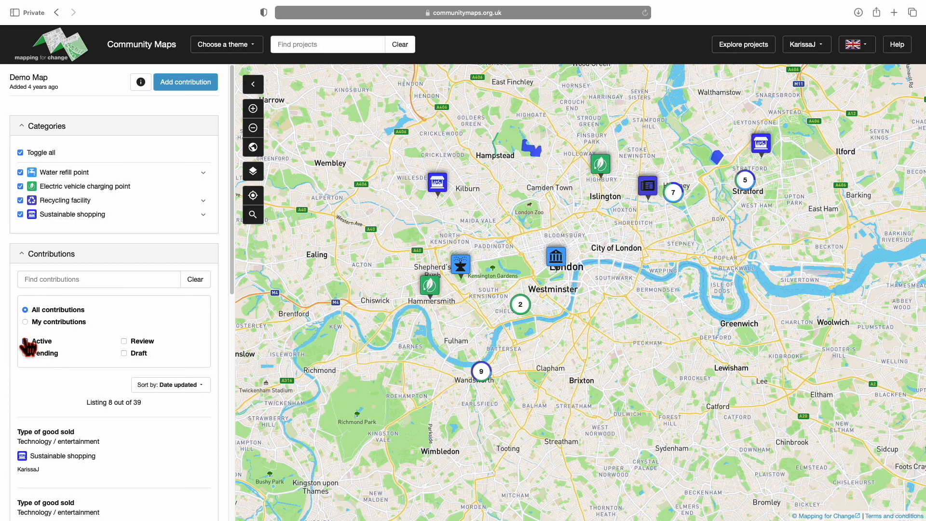
# Step: Filter the map to Draft contributions and view the central London one, then filter to Review and view the charging point near Hampstead
pyautogui.click(124, 353)
pyautogui.click(602, 288)
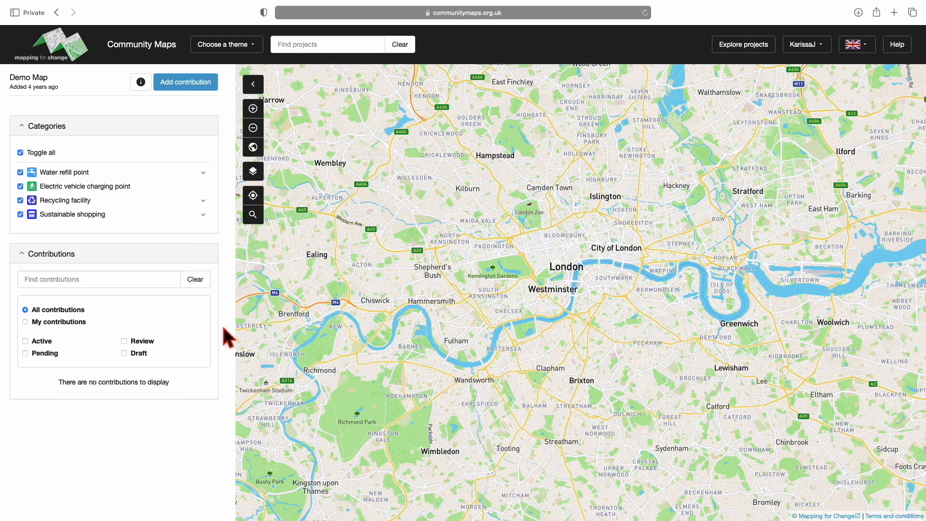
pyautogui.click(148, 344)
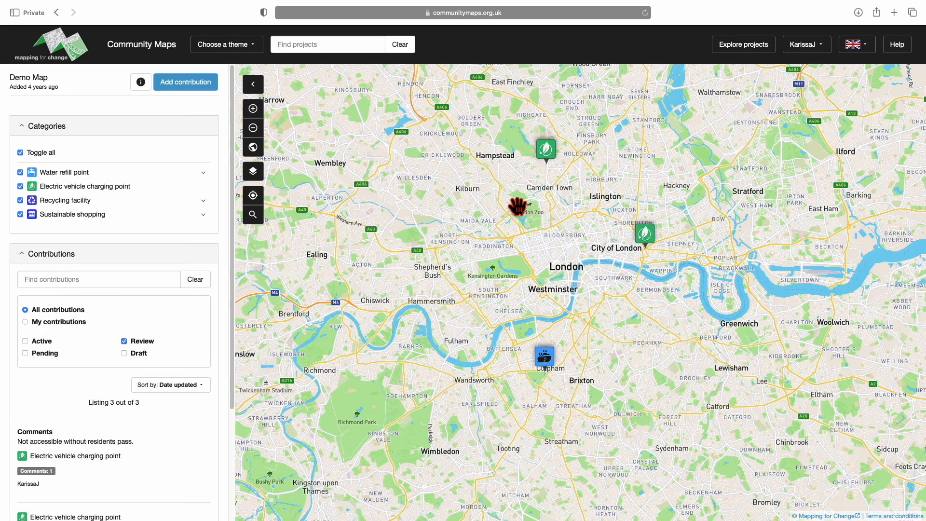
pyautogui.click(548, 154)
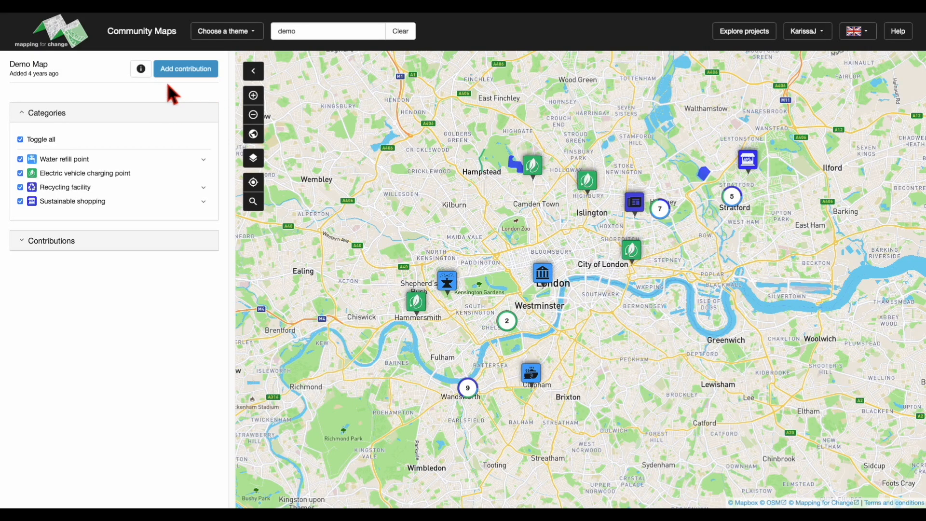
# Step: Start a new contribution and place its location as a point near Willesden
pyautogui.click(208, 73)
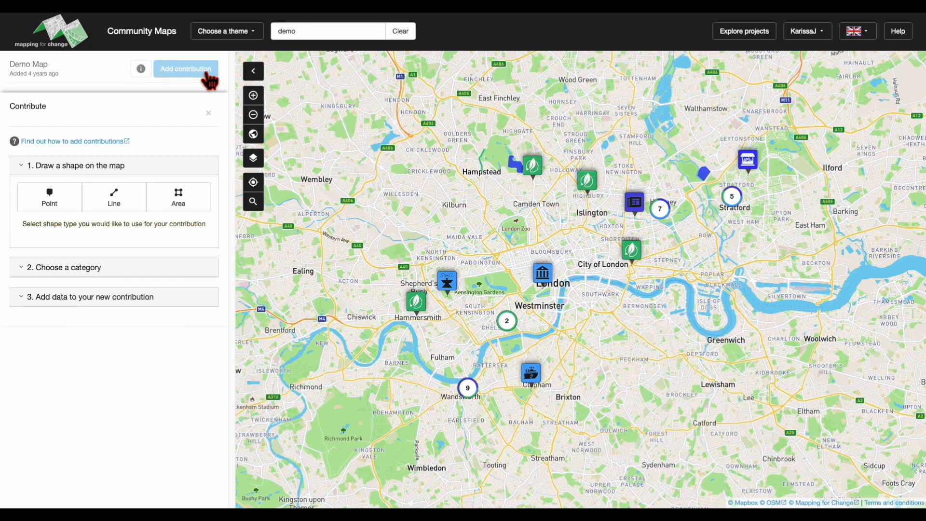
pyautogui.click(157, 205)
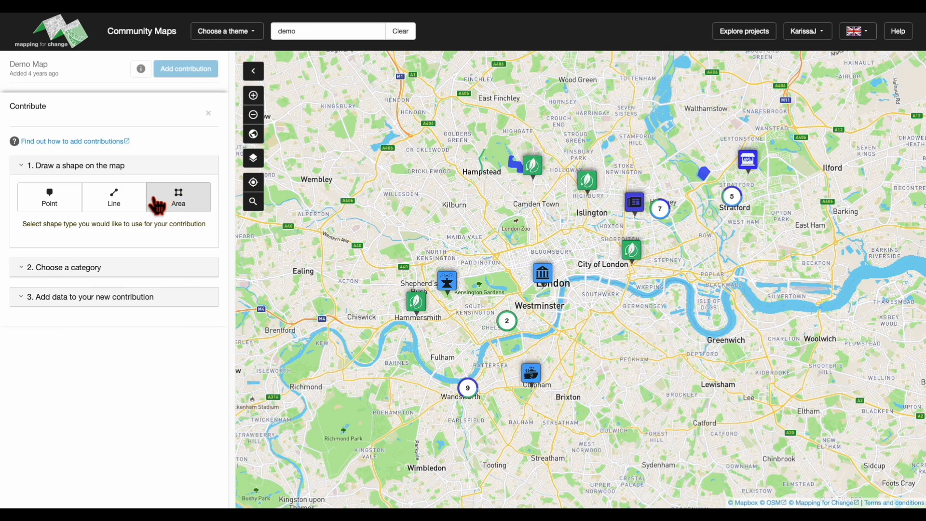
pyautogui.click(50, 212)
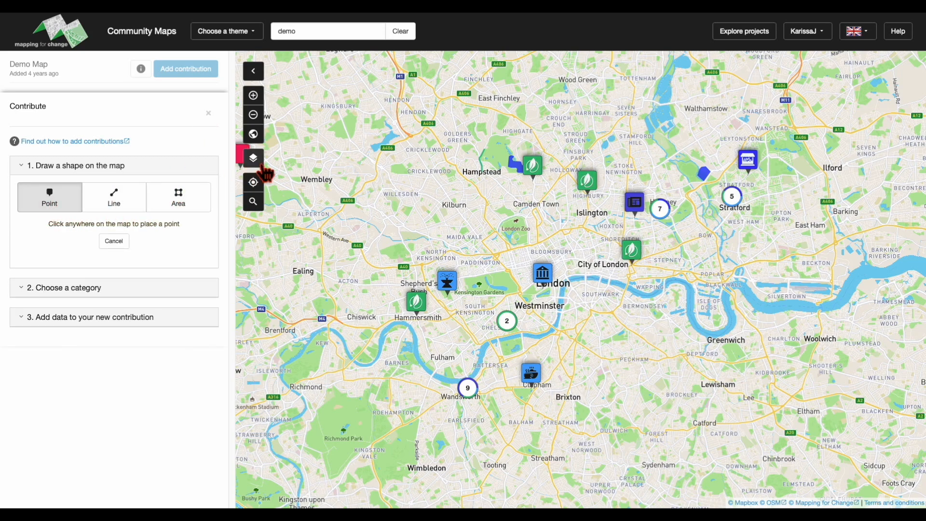
pyautogui.click(473, 232)
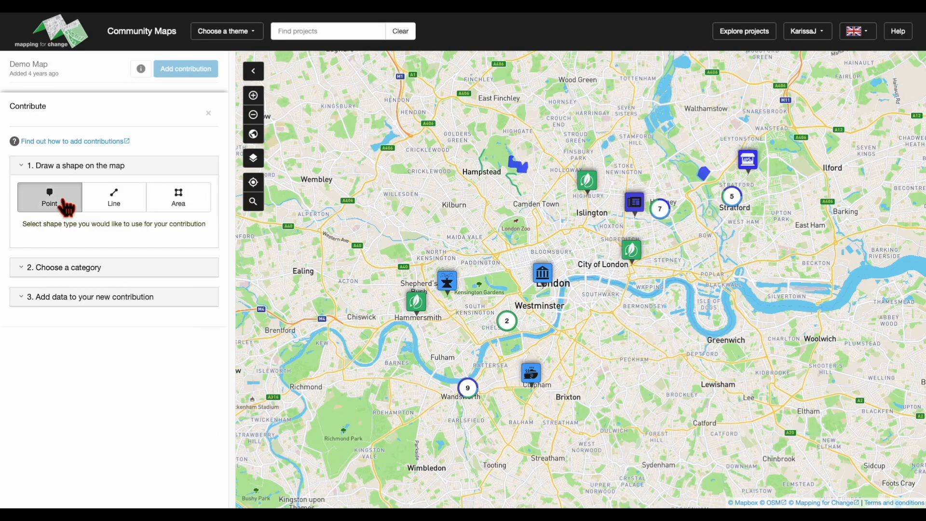
pyautogui.click(62, 202)
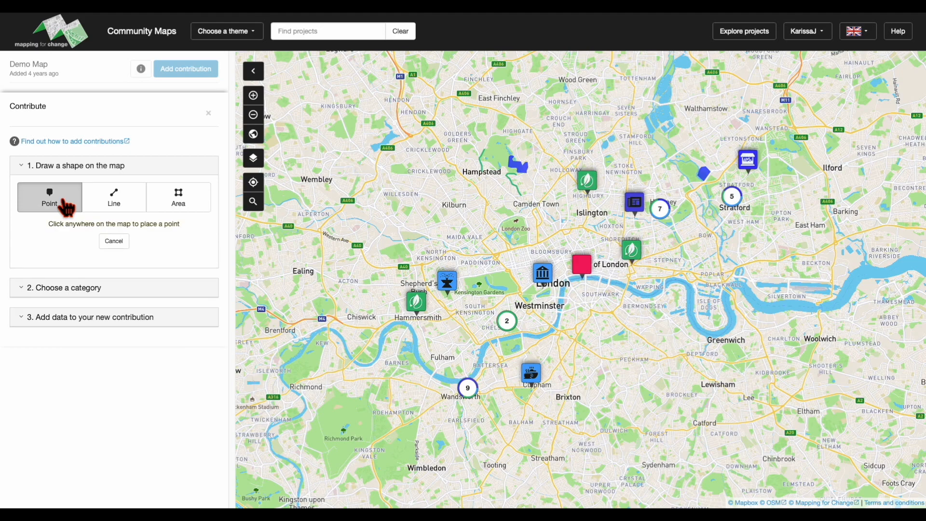
pyautogui.click(407, 221)
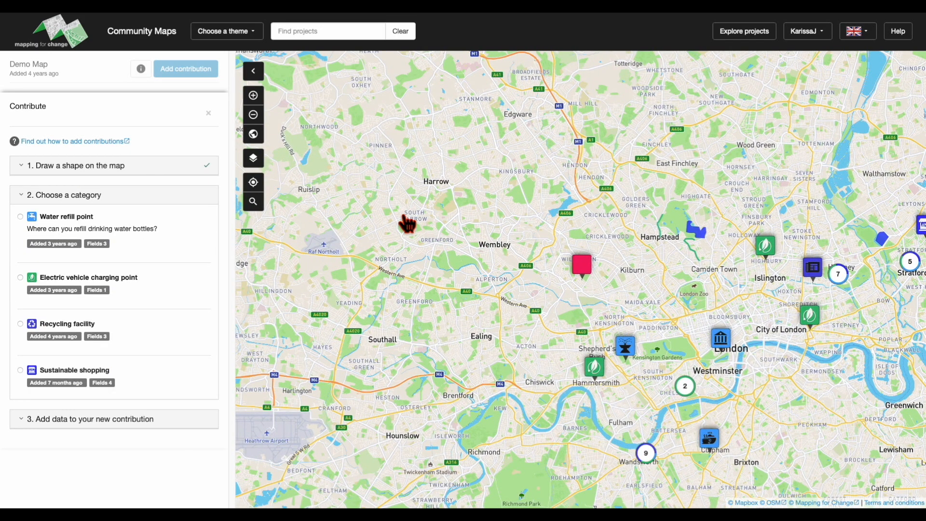
# Step: Reopen the shape choice and draw a curved line from east of Ruislip past South Harrow towards Wembley
pyautogui.click(113, 165)
pyautogui.click(105, 208)
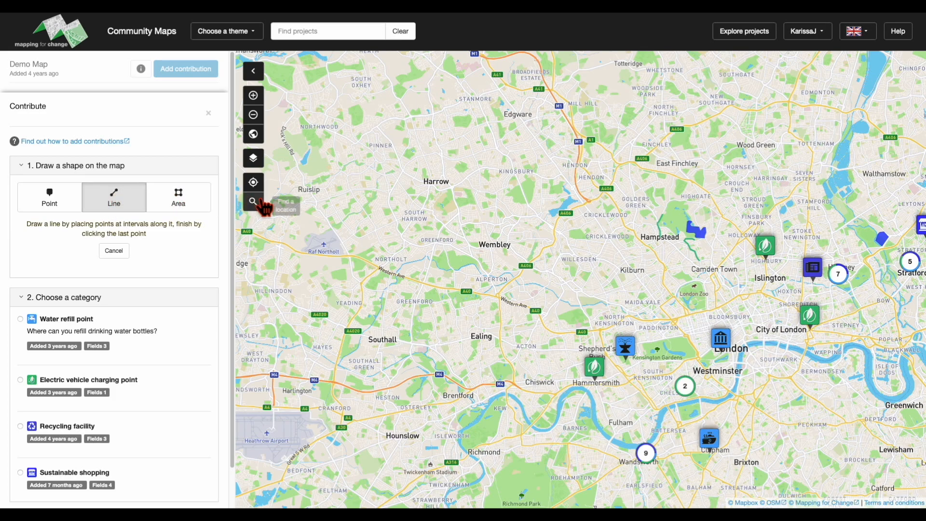
pyautogui.click(384, 197)
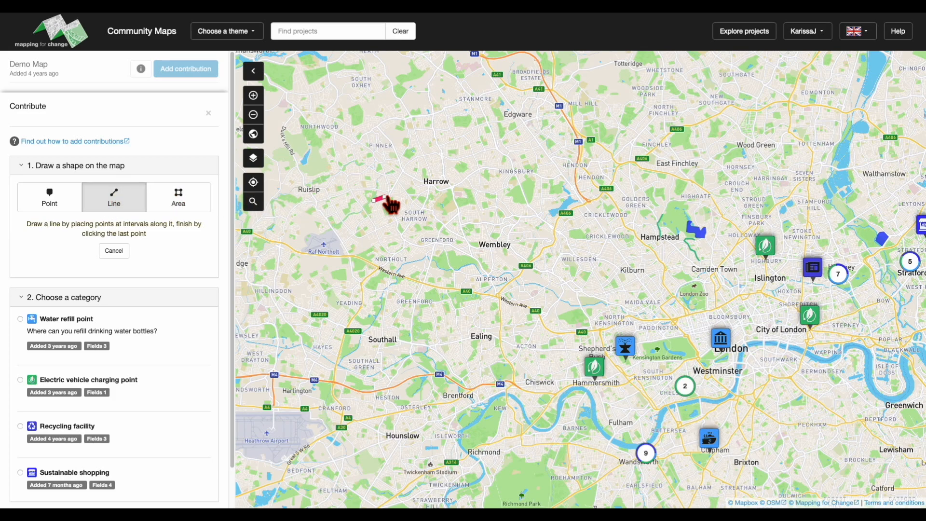
pyautogui.click(415, 196)
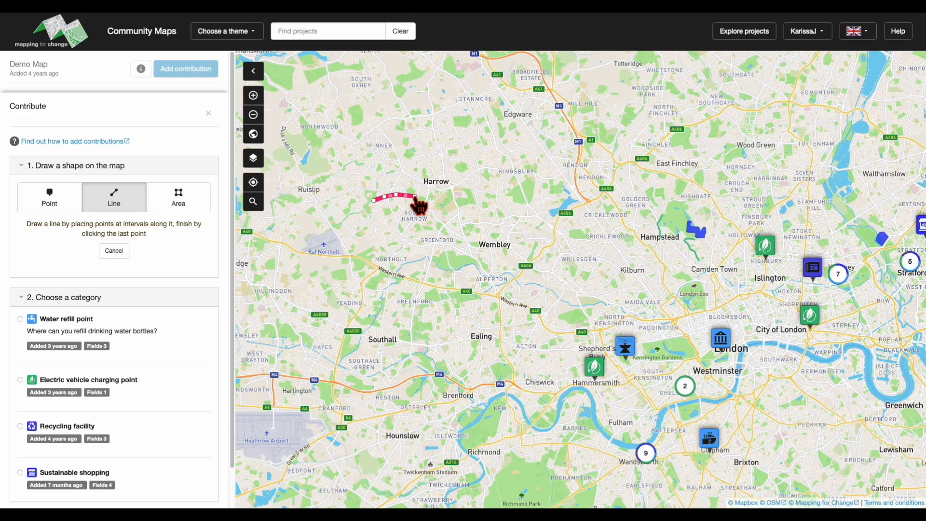
pyautogui.click(432, 200)
pyautogui.click(442, 207)
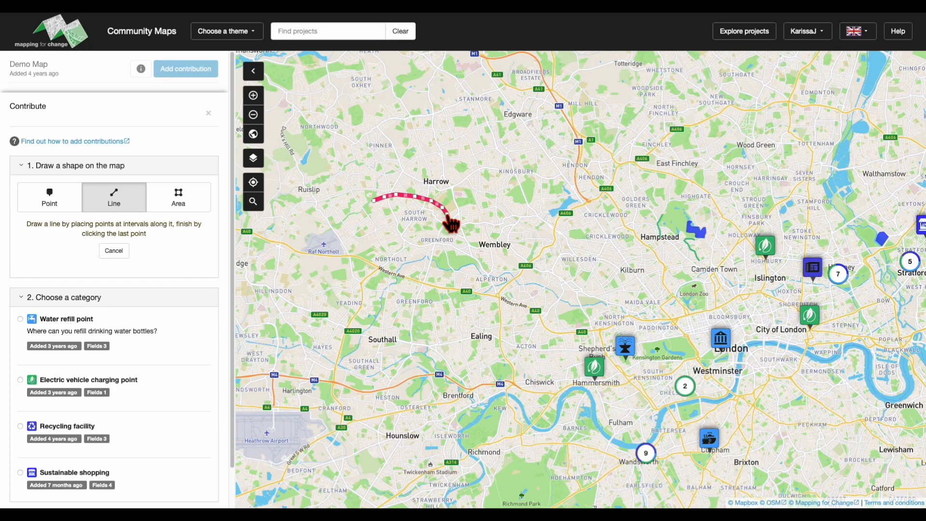
pyautogui.click(448, 217)
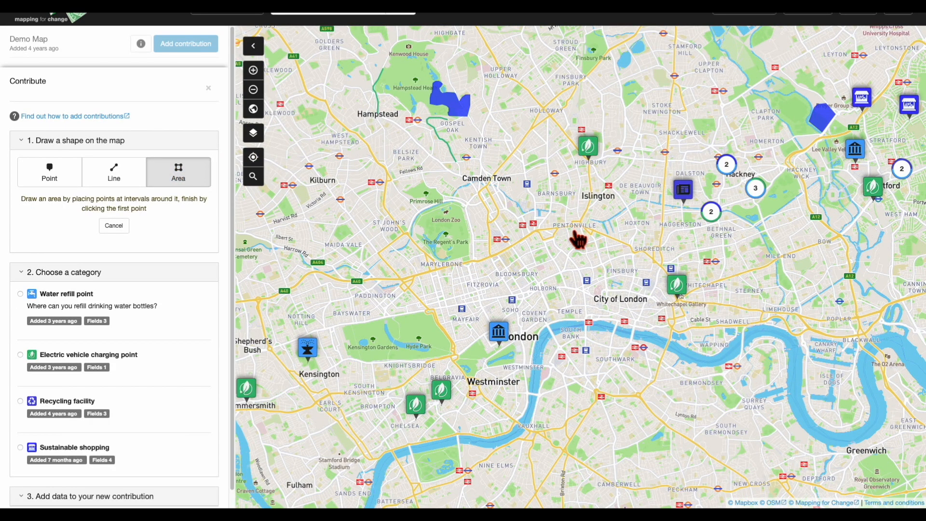
# Step: Draw a closed seven-corner area covering Pentonville, the edge of Bloomsbury, the City of London and Shoreditch
pyautogui.click(573, 230)
pyautogui.click(538, 239)
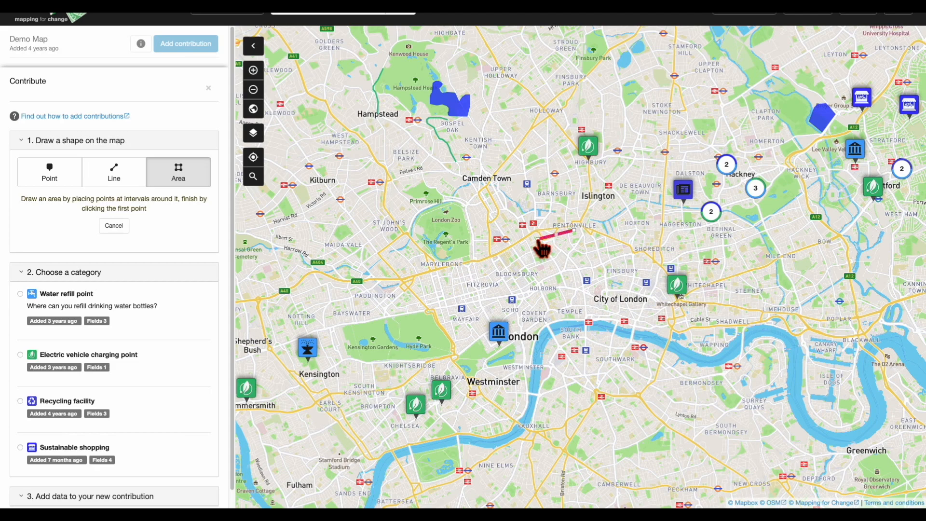
pyautogui.click(535, 284)
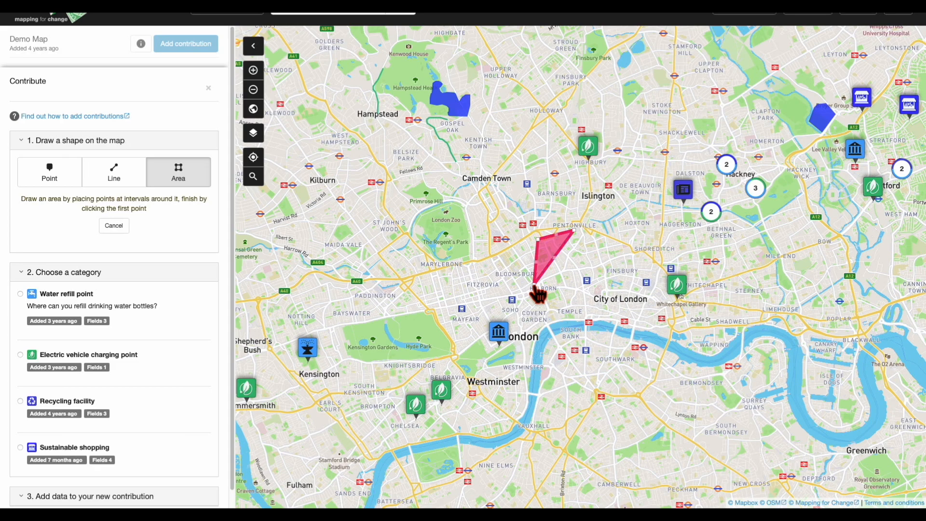
pyautogui.click(572, 309)
pyautogui.click(624, 309)
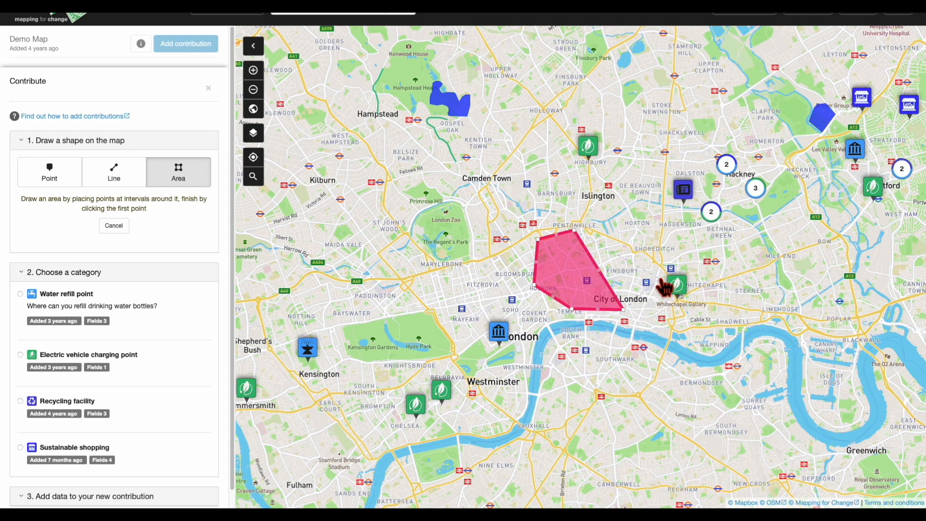
pyautogui.click(668, 262)
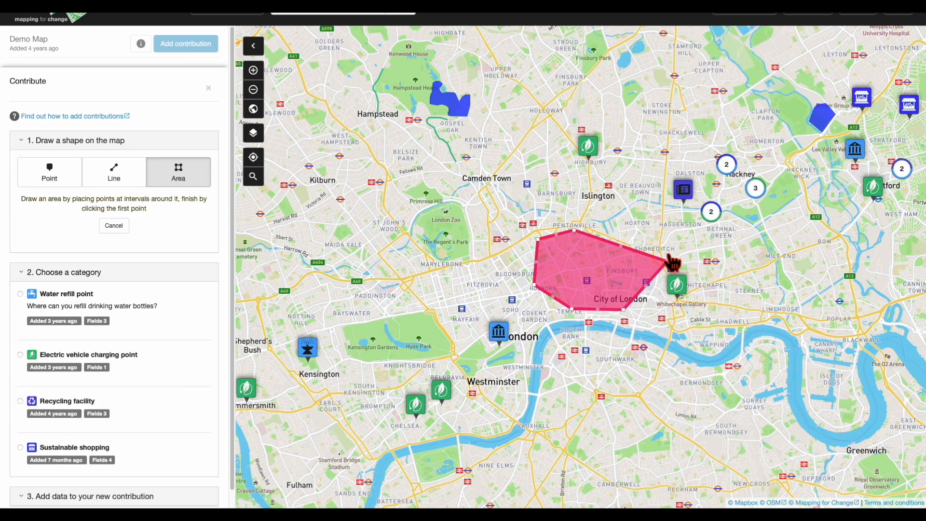
pyautogui.click(652, 231)
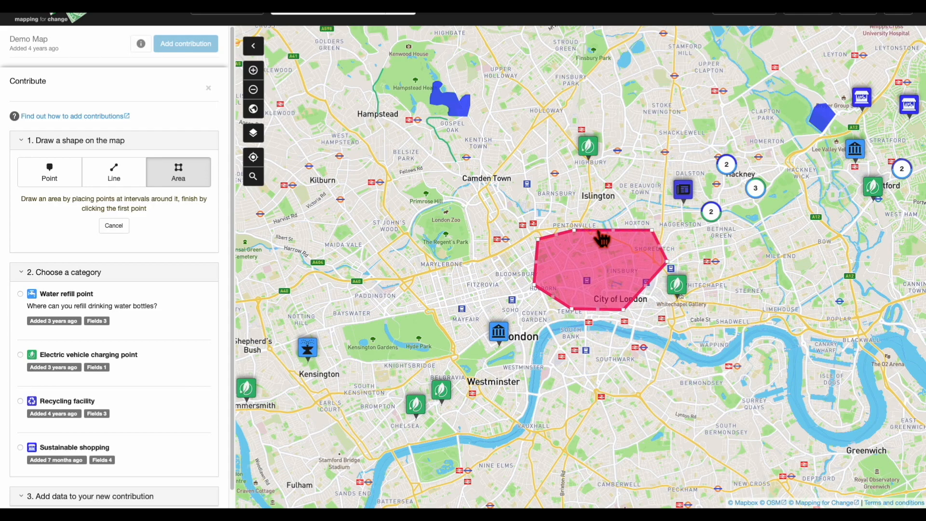
pyautogui.click(575, 232)
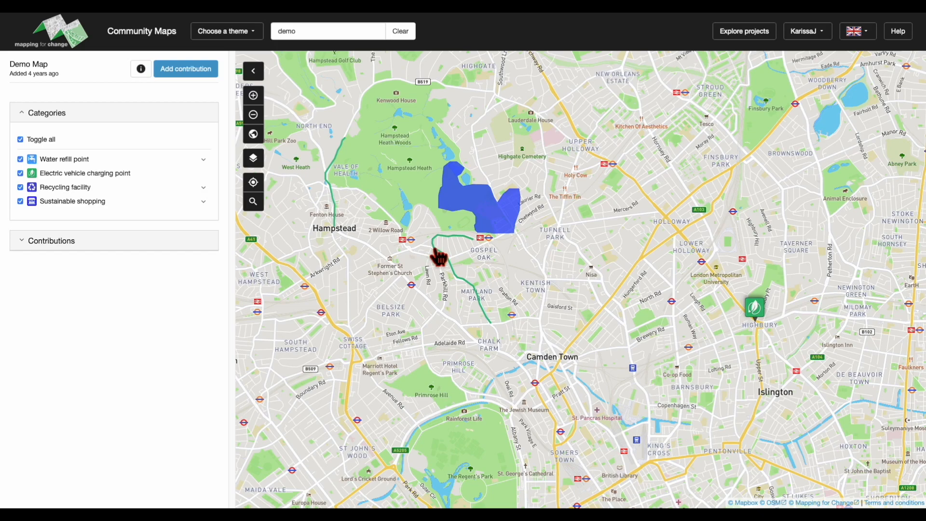
# Step: Edit the electric vehicle charging line by Gospel Oak, replace its shape with a point at Kentish Town, and update the contribution
pyautogui.click(439, 258)
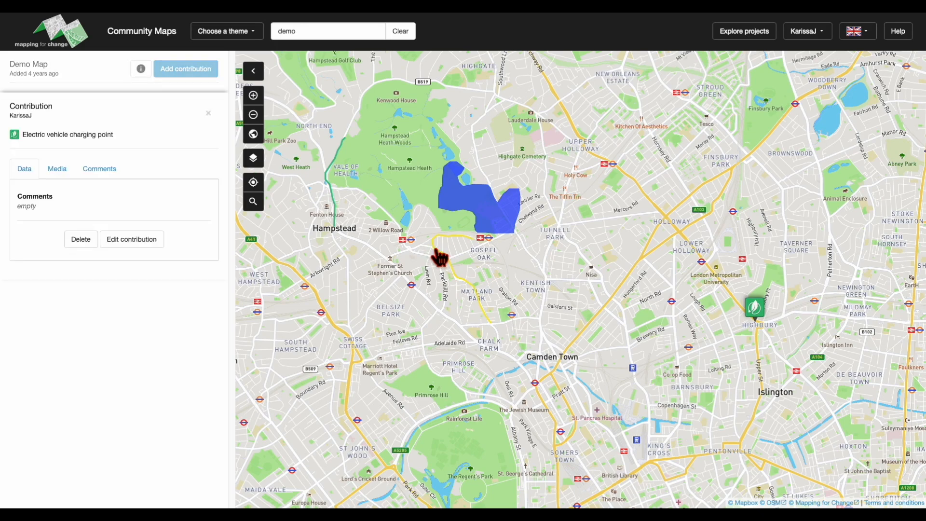
pyautogui.click(143, 241)
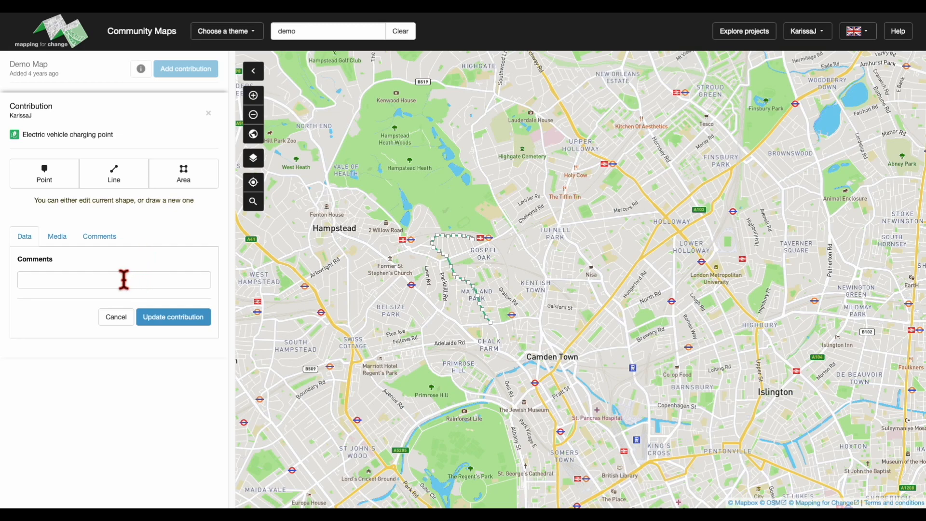
pyautogui.click(72, 188)
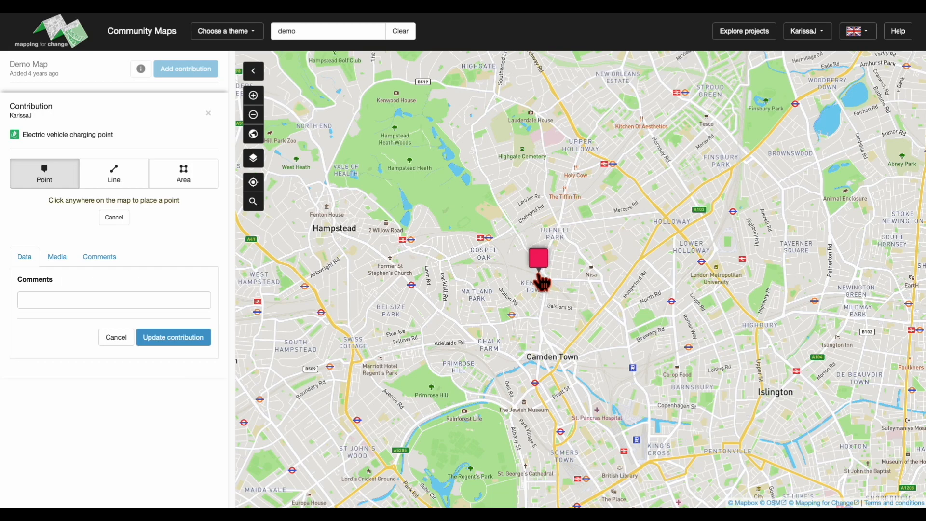
pyautogui.click(539, 269)
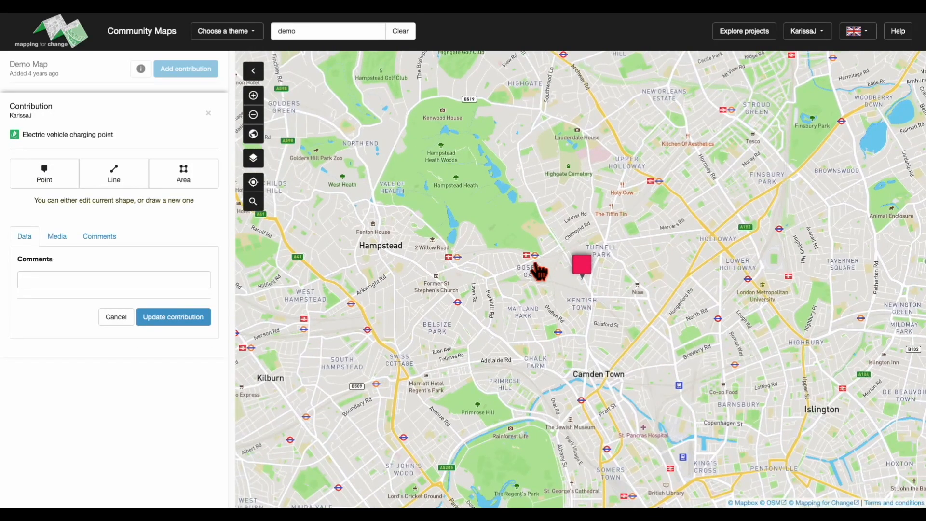
pyautogui.click(205, 321)
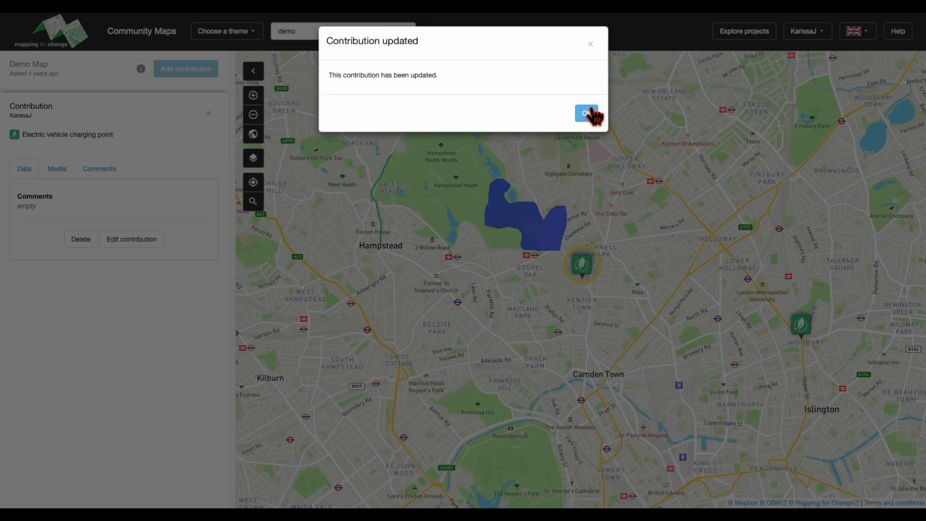
pyautogui.click(592, 114)
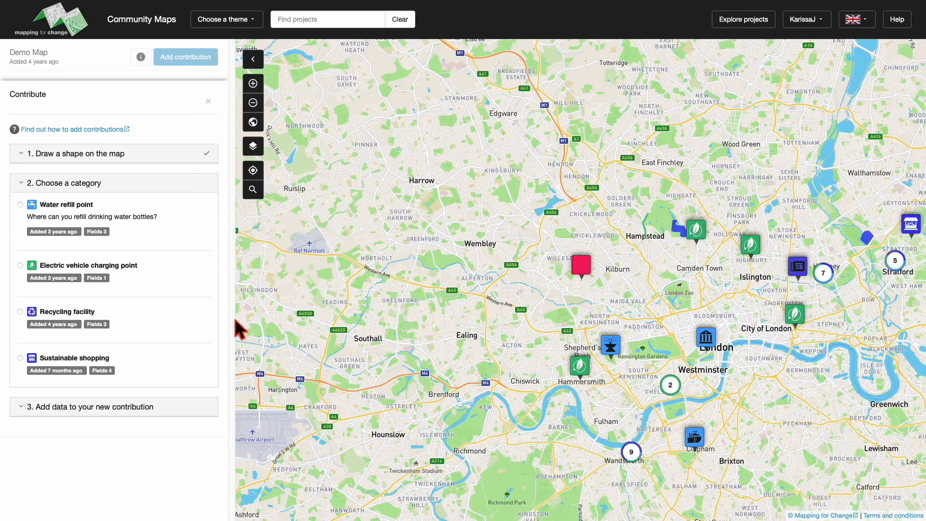
# Step: Assign the new contribution to the Sustainable shopping category and review its data form down to the media files
pyautogui.click(106, 368)
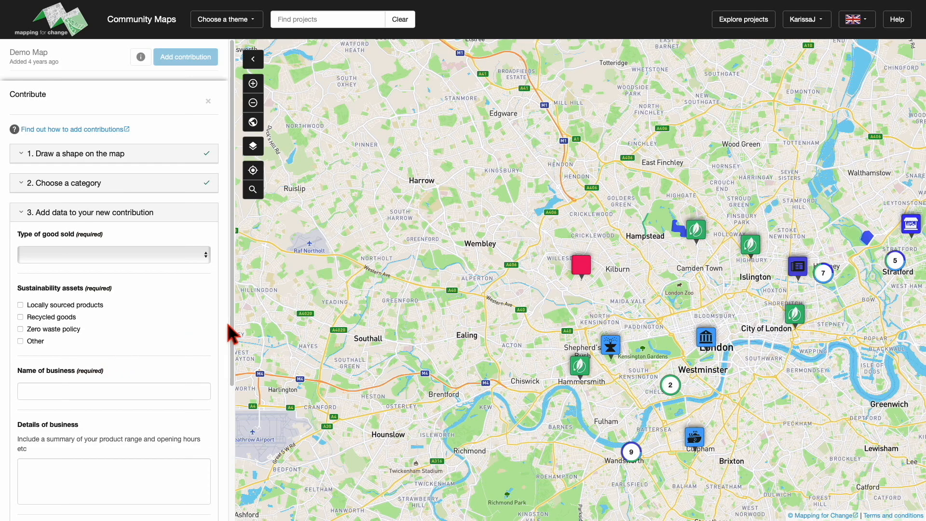
pyautogui.moveTo(233, 303); pyautogui.dragTo(221, 397)
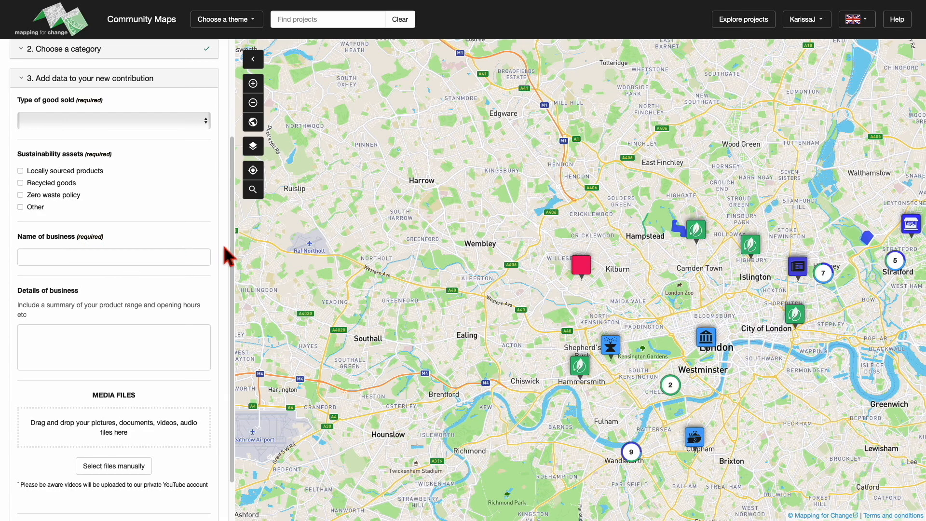
pyautogui.moveTo(233, 256); pyautogui.dragTo(233, 303)
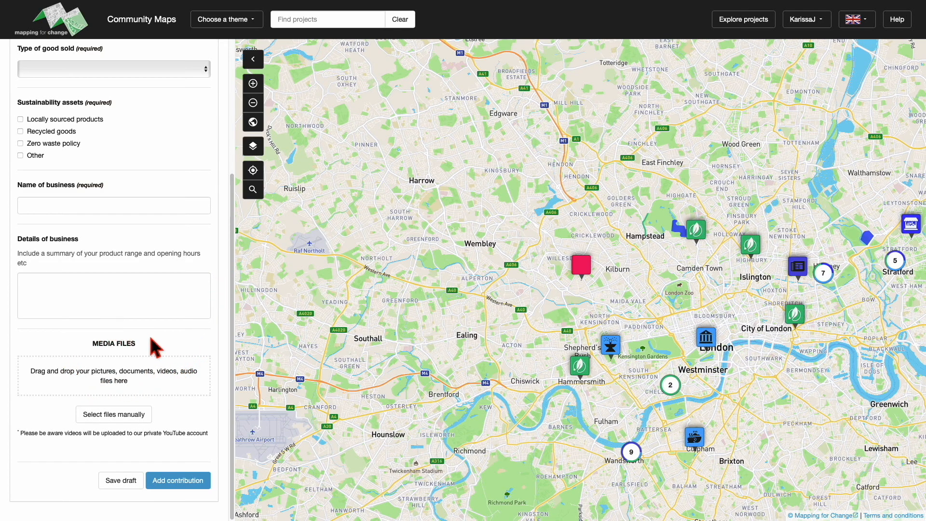
# Step: Set the type of good sold to Technology / entertainment, tick Recycled goods, and name the business "Green Phones 4 U"
pyautogui.moveTo(232, 356); pyautogui.dragTo(234, 201)
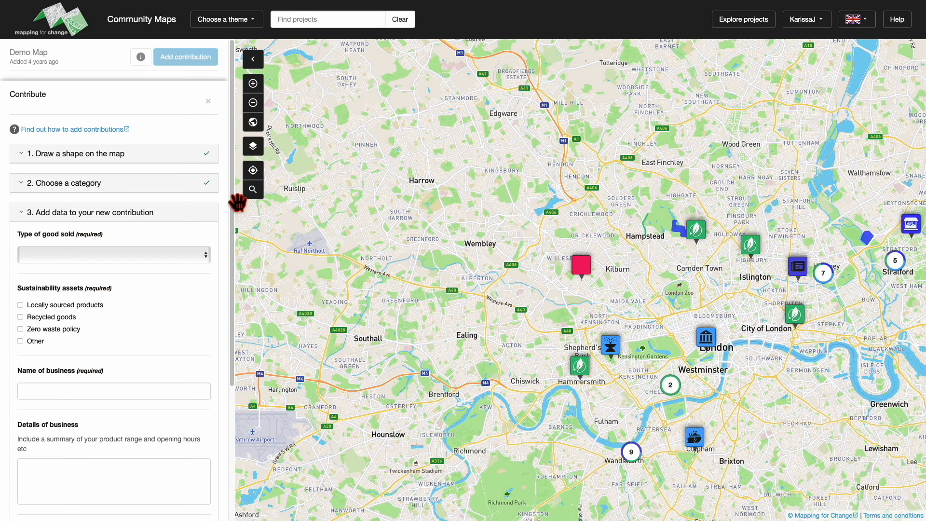
pyautogui.click(187, 256)
pyautogui.click(122, 304)
pyautogui.write('Green Phones 4 U')
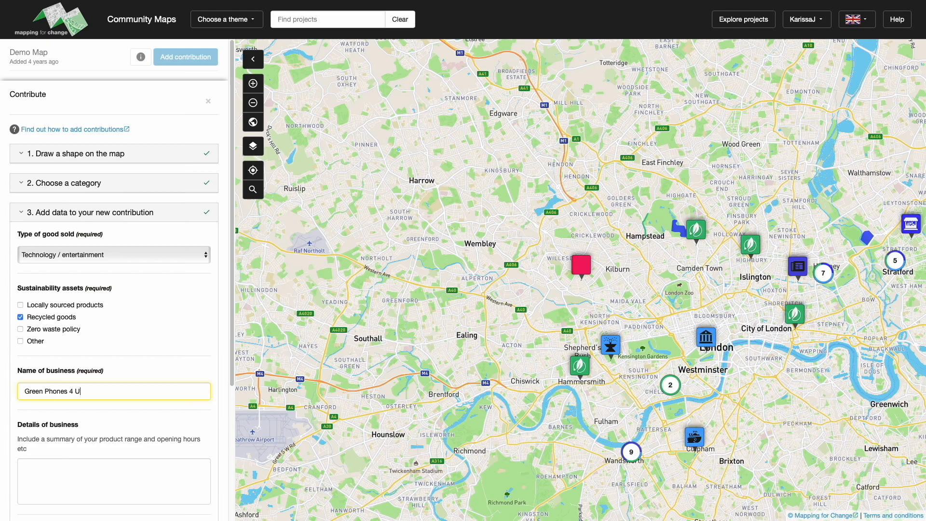
# Step: Enter "Second hand phones and electronics" as the business details and add the contribution to the project
pyautogui.click(70, 473)
pyautogui.write('Second hand phones and electro')
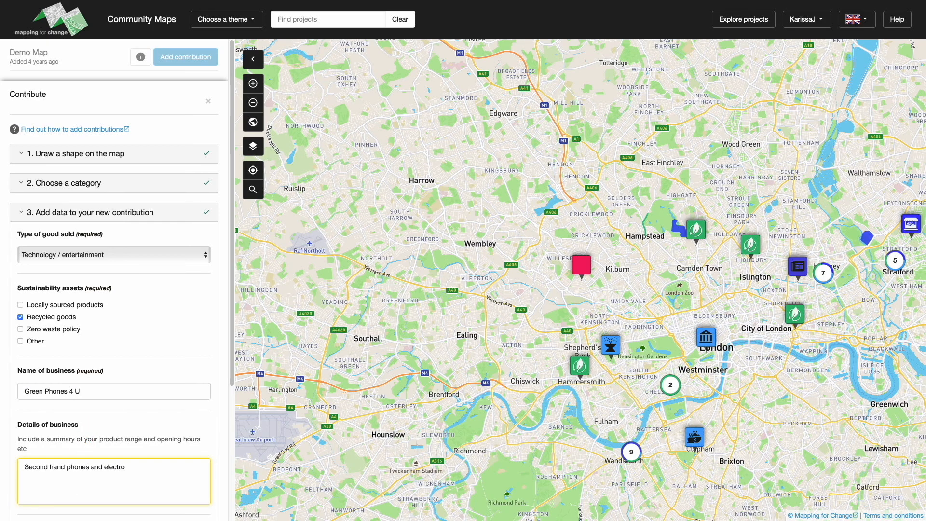
pyautogui.scroll(-4, 206, 432)
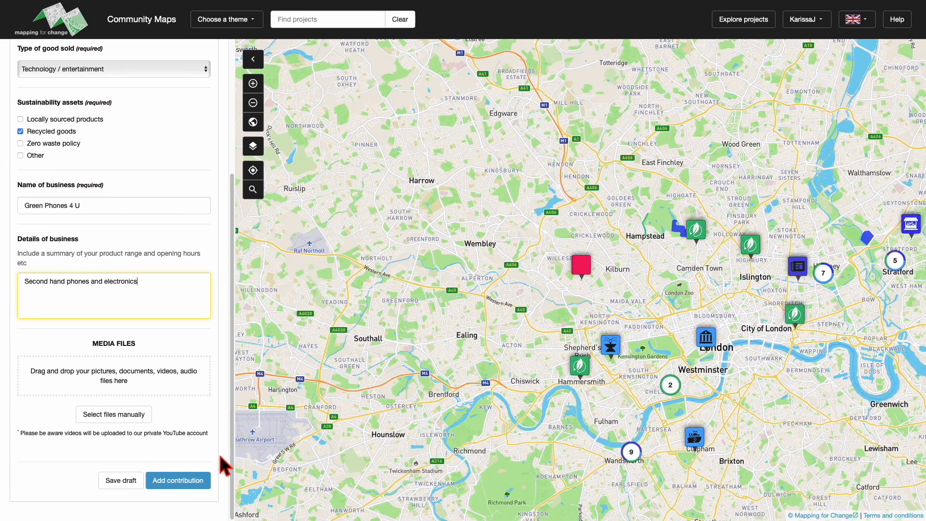
pyautogui.click(155, 486)
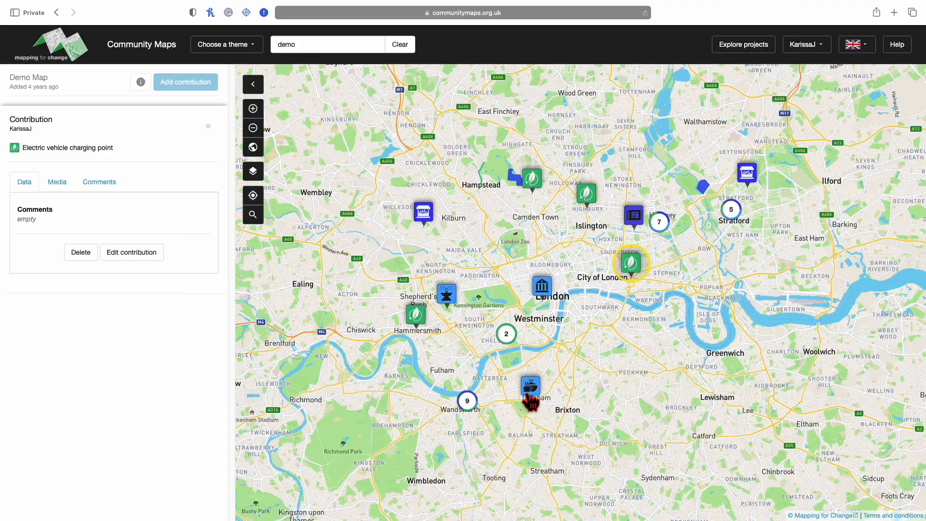
# Step: Open the public fountain water refill point by Shepherd's Bush for editing and review its shape options and data form
pyautogui.click(531, 387)
pyautogui.click(446, 302)
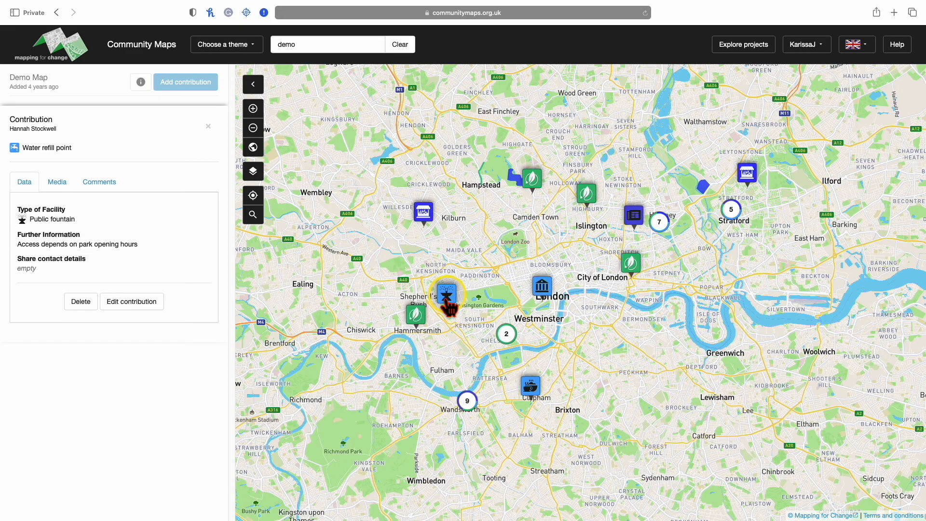
pyautogui.click(120, 303)
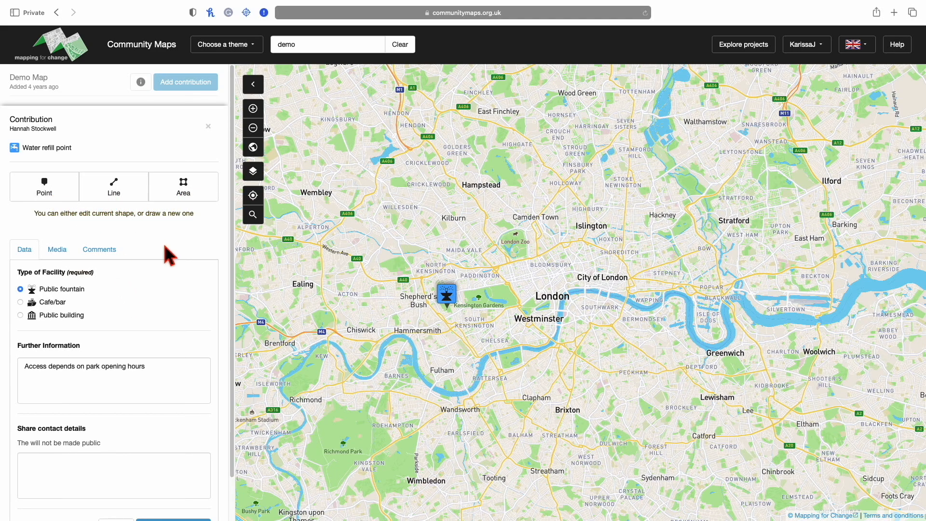
pyautogui.scroll(-2, 175, 263)
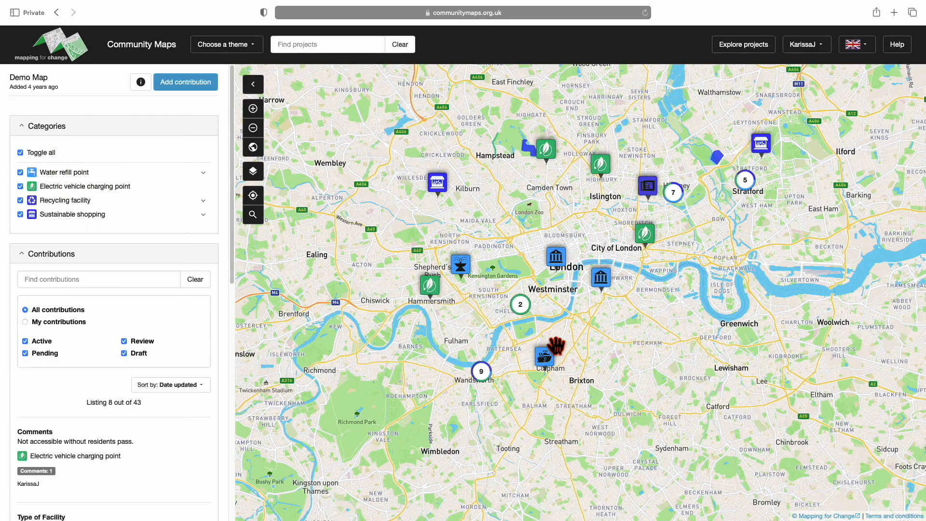
# Step: Permanently delete the draft public building water refill point near Southwark
pyautogui.click(602, 279)
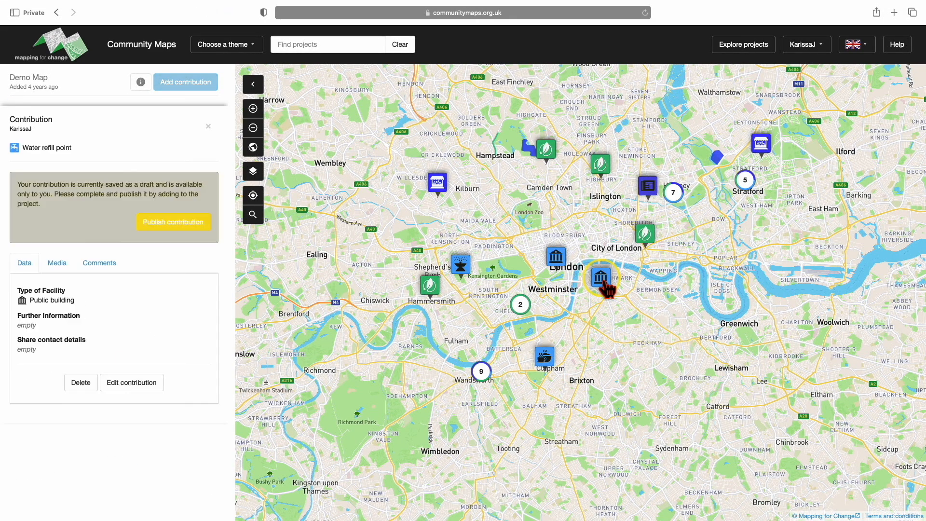
pyautogui.click(82, 383)
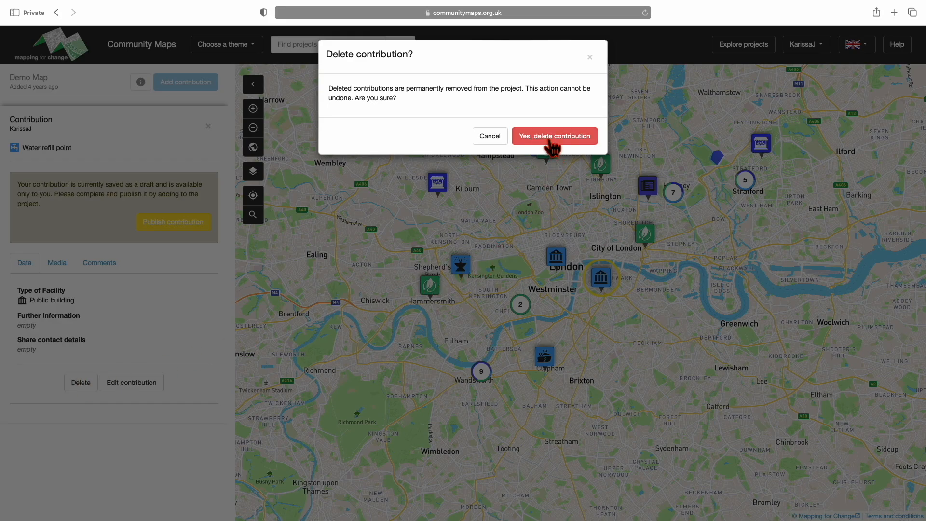
pyautogui.click(551, 138)
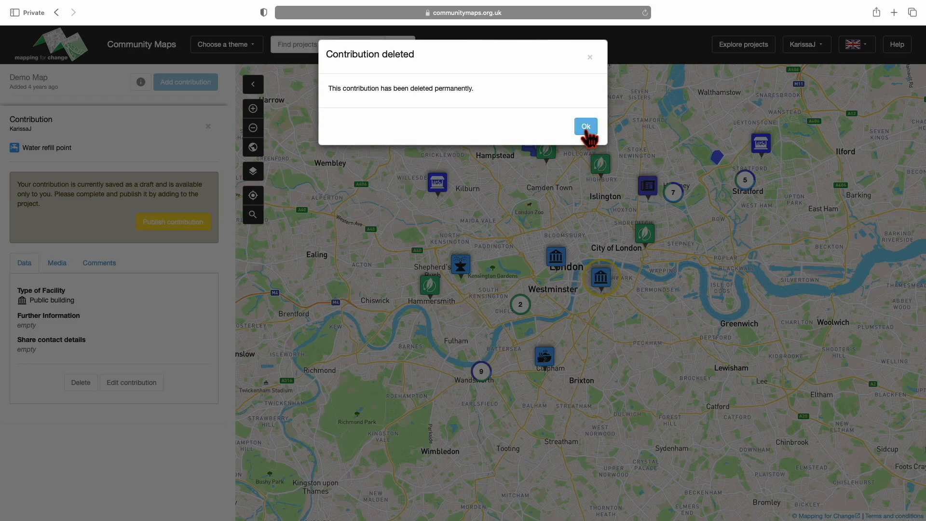
pyautogui.click(587, 129)
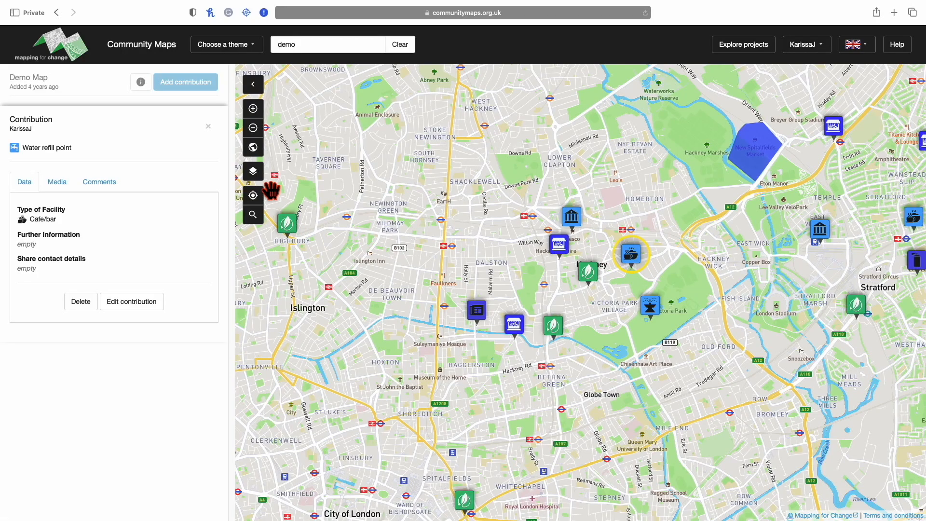
# Step: Select the public building water refill point near Hackney Central, copy its web address, and load it in a blank browser page
pyautogui.click(253, 109)
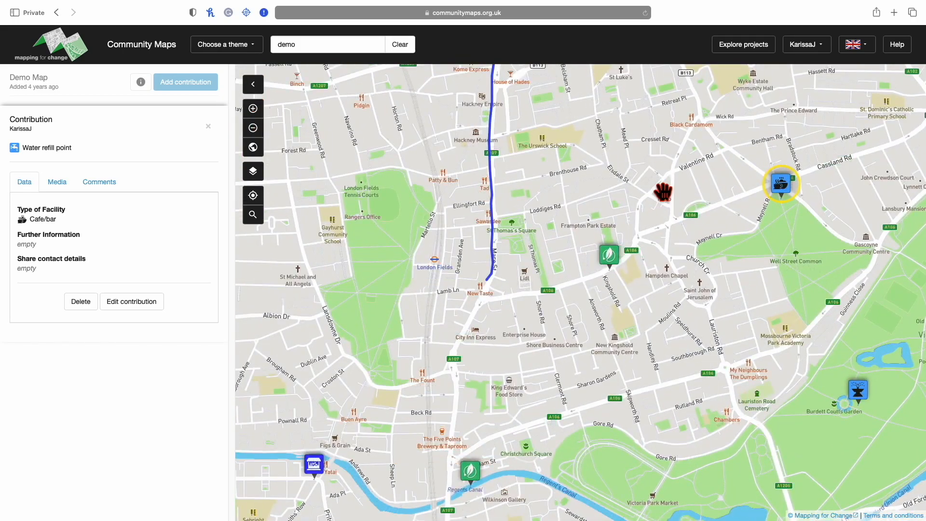
pyautogui.moveTo(662, 191); pyautogui.dragTo(661, 303)
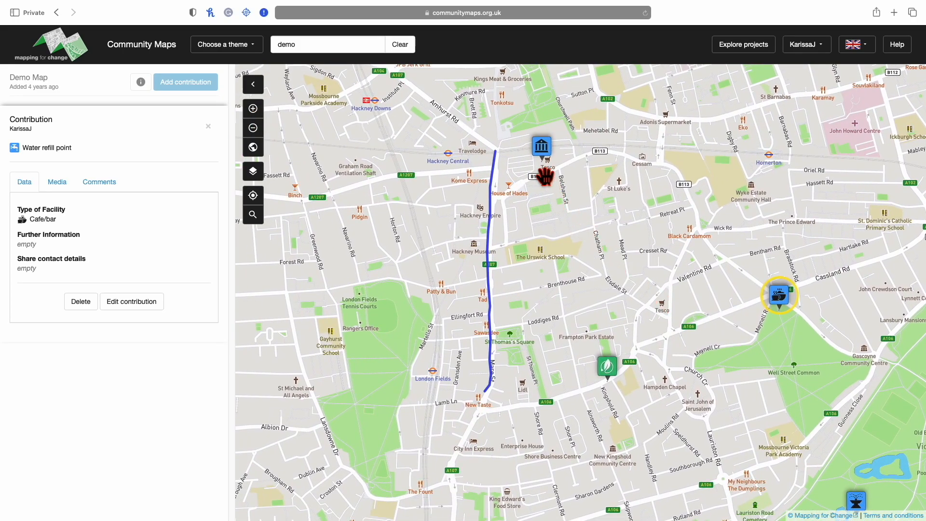
pyautogui.click(548, 163)
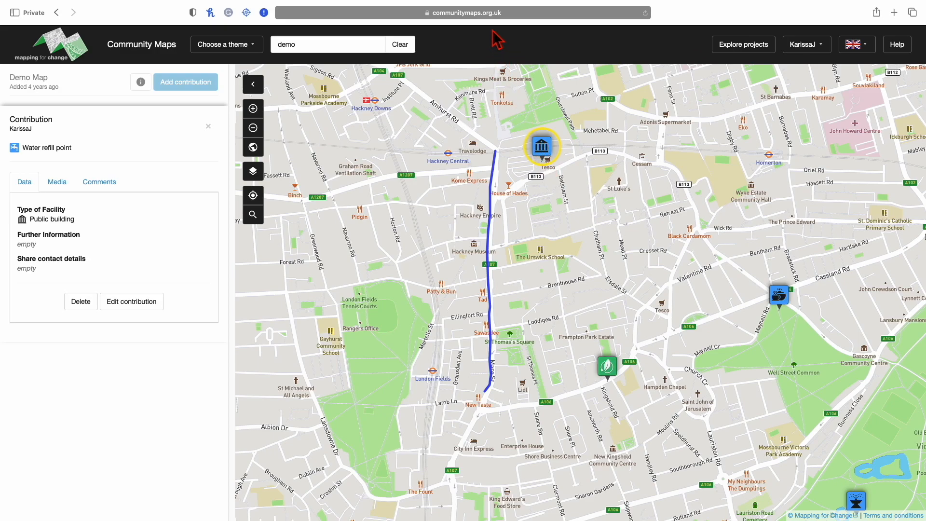
pyautogui.click(509, 17)
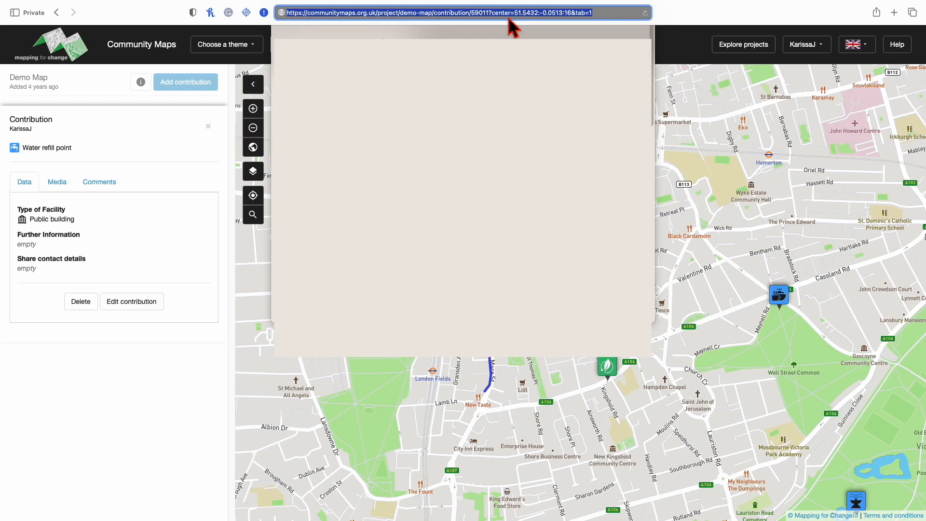
pyautogui.press('BackSpace')
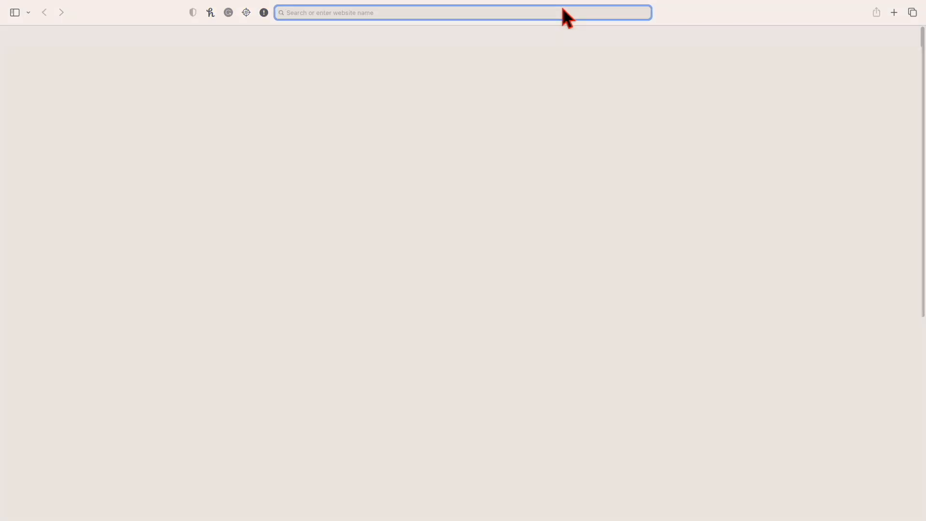
pyautogui.write('https://communitymaps.org.uk/project/demo-map/contribution/59011?center=51.5432:-0.051346&tab=1')
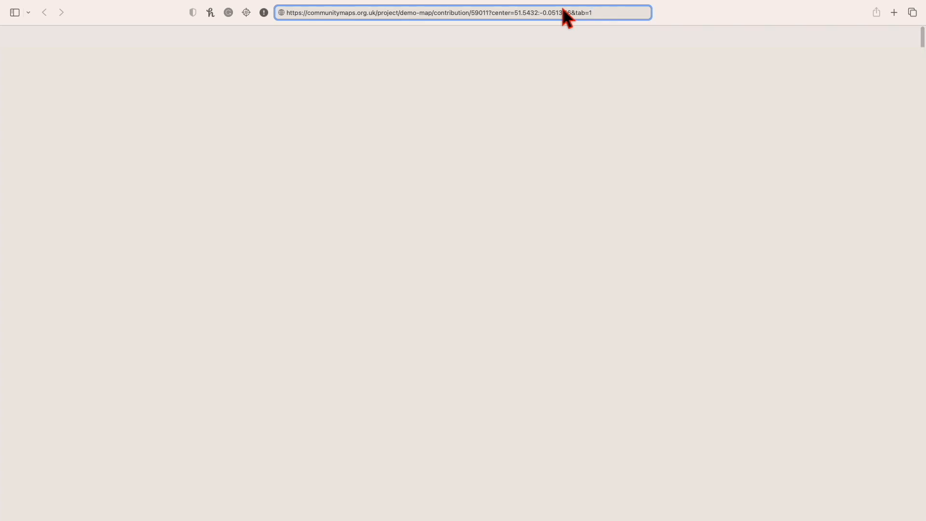
pyautogui.press('Return')
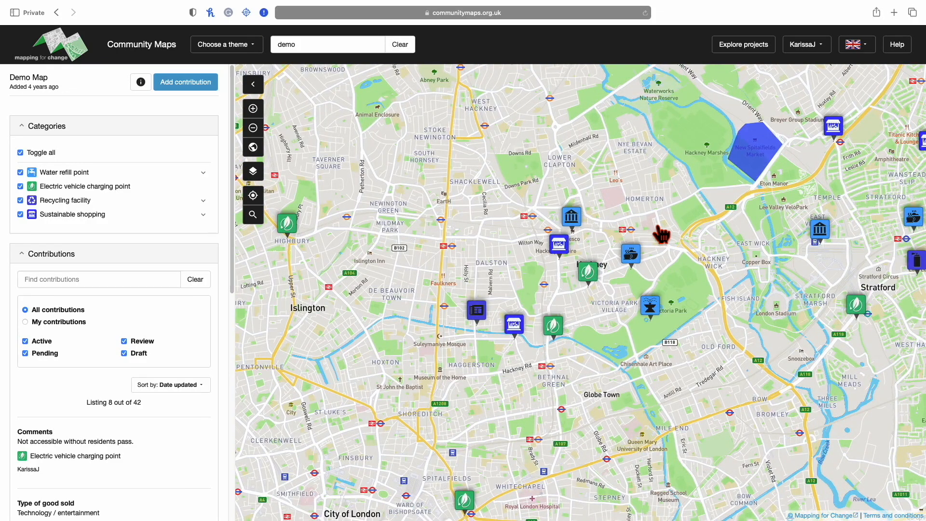
# Step: Select the electric vehicle charging point by Kingshold Road in Hackney, copy its web address, and load it in a blank browser page
pyautogui.click(631, 254)
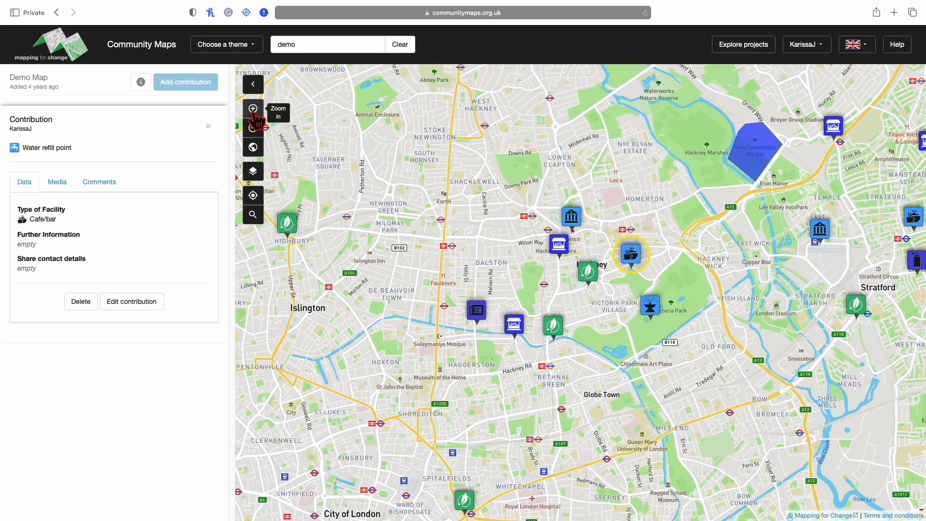
pyautogui.click(253, 109)
pyautogui.click(253, 109)
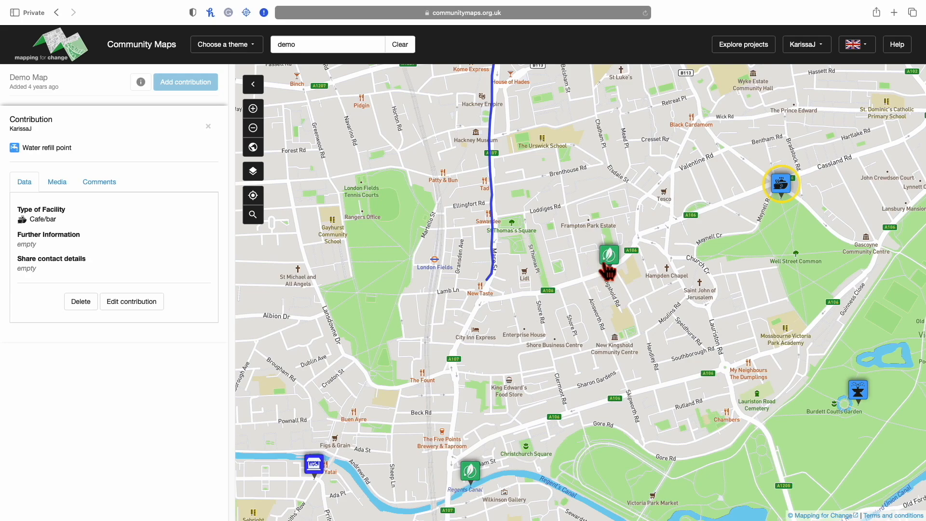
pyautogui.click(609, 256)
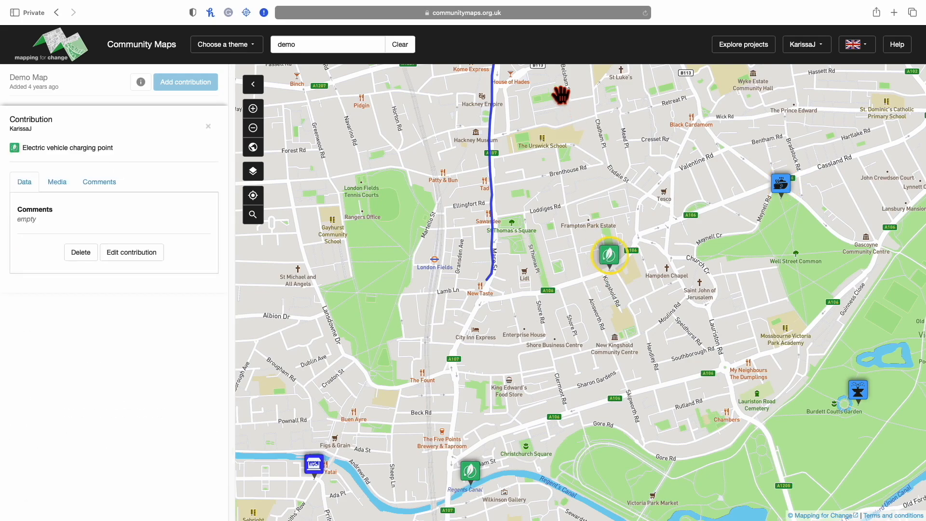
pyautogui.click(563, 14)
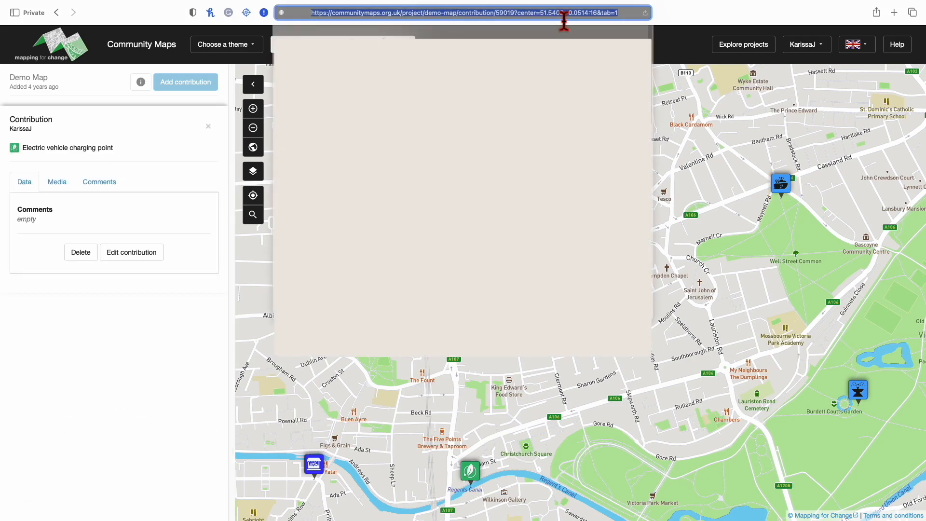
pyautogui.press('super+x')
pyautogui.click(633, 11)
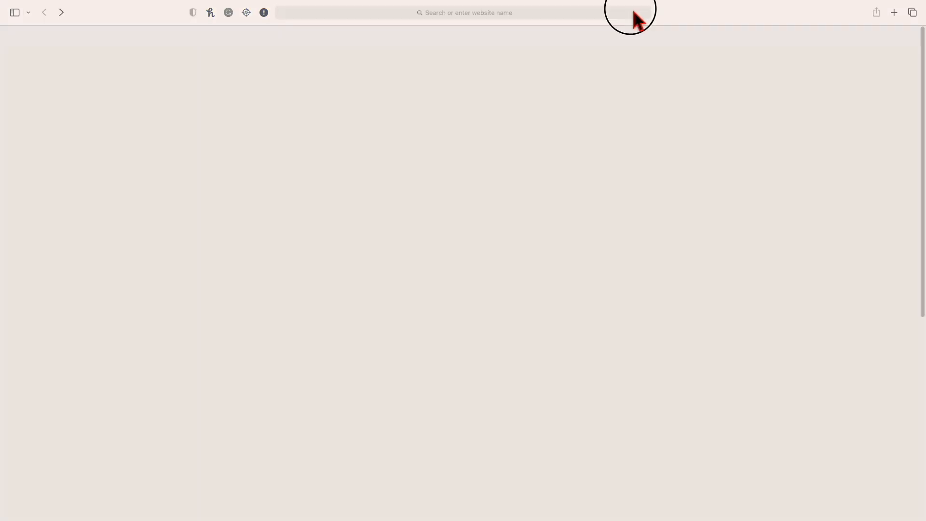
pyautogui.press('super+v')
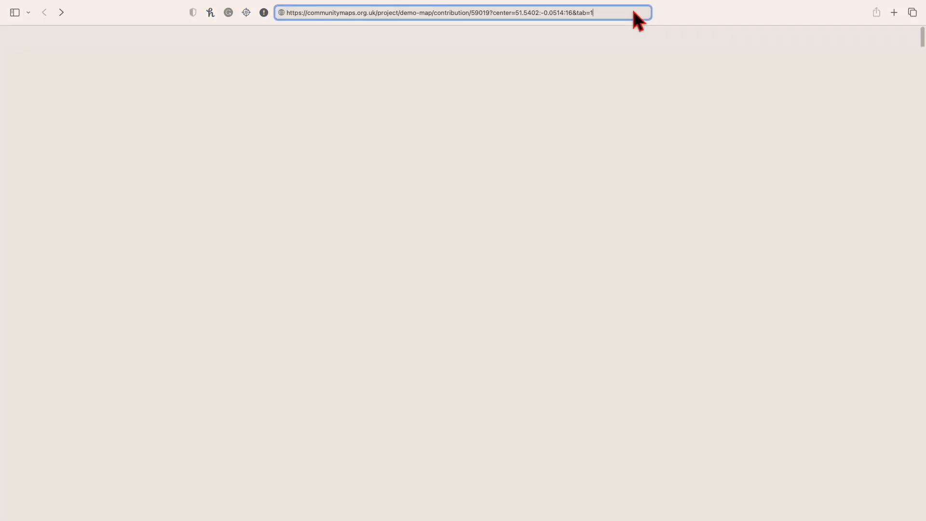
pyautogui.press('Return')
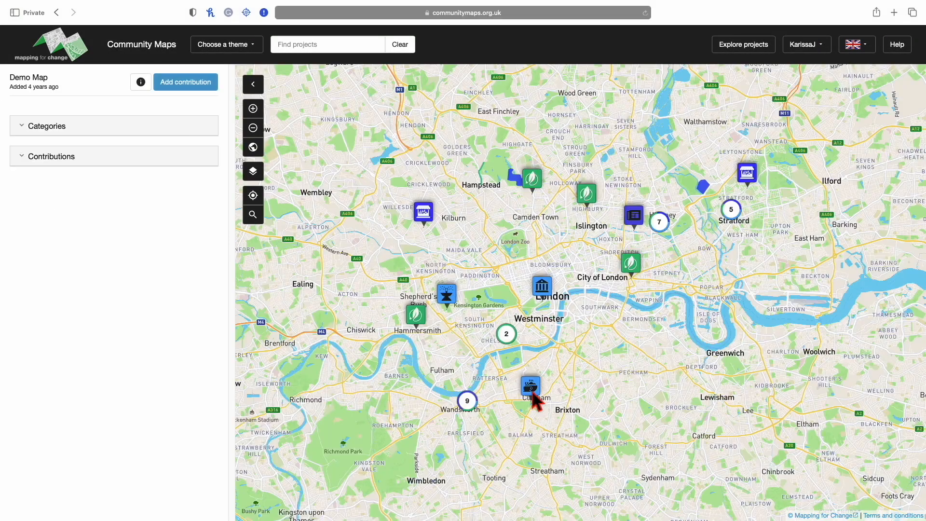
# Step: Examine the comments and the reported issue on the cafe/bar water refill point in Clapham
pyautogui.click(531, 390)
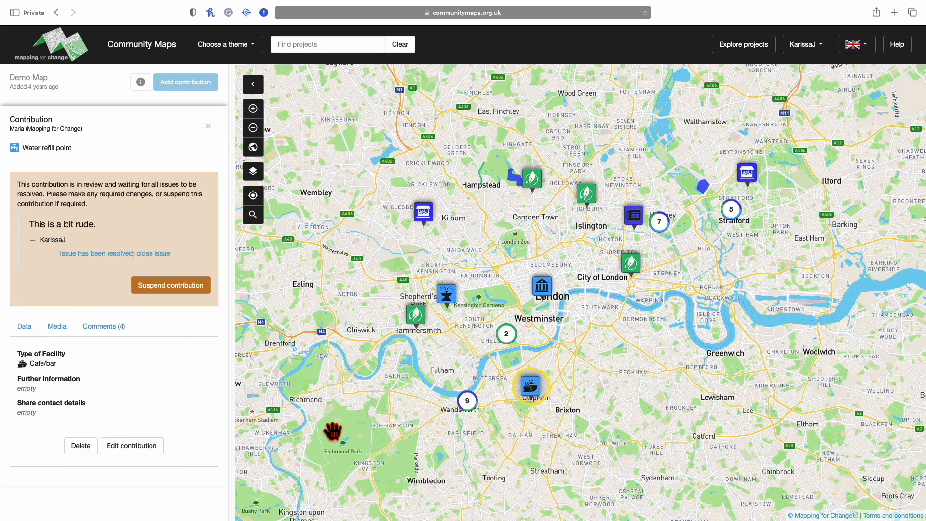
pyautogui.click(110, 328)
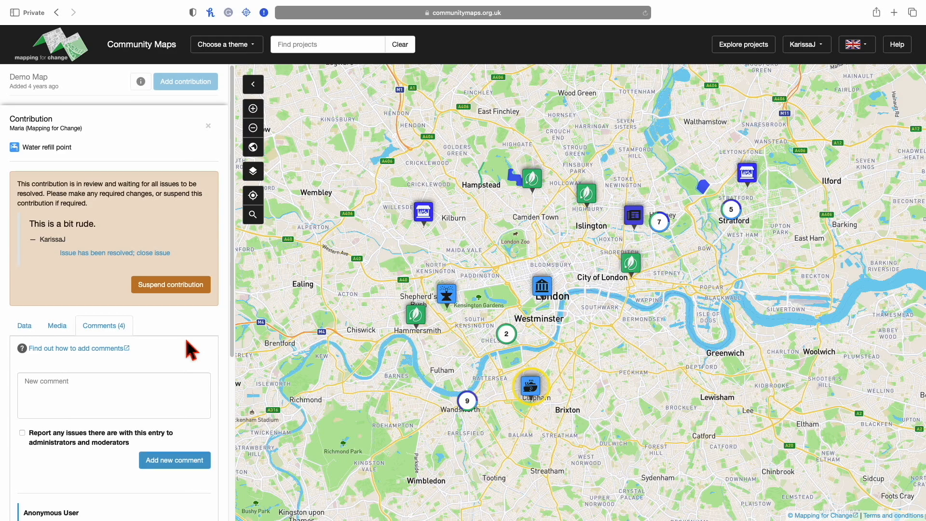
pyautogui.scroll(-2, 189, 348)
pyautogui.scroll(-3, 189, 348)
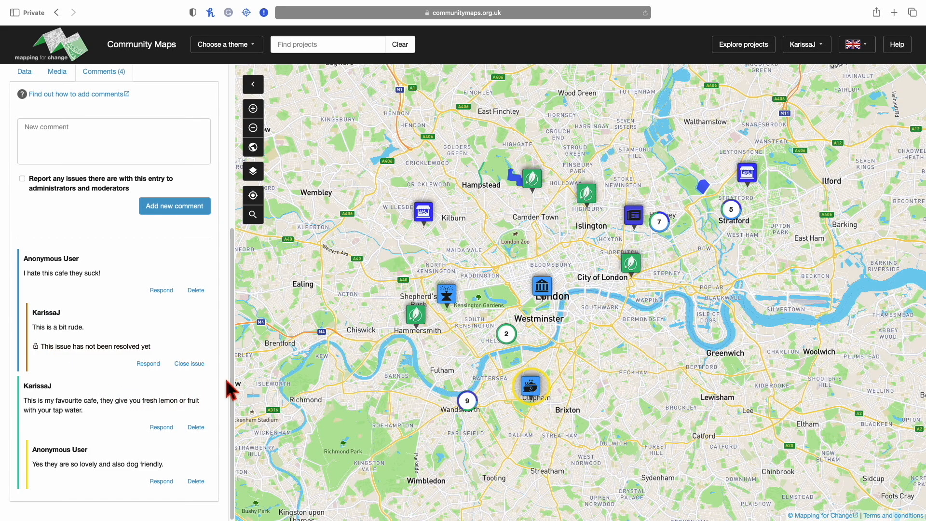
# Step: Add the comment "Very slow charge." to the electric vehicle charging point between the City of London and Shoreditch
pyautogui.click(634, 275)
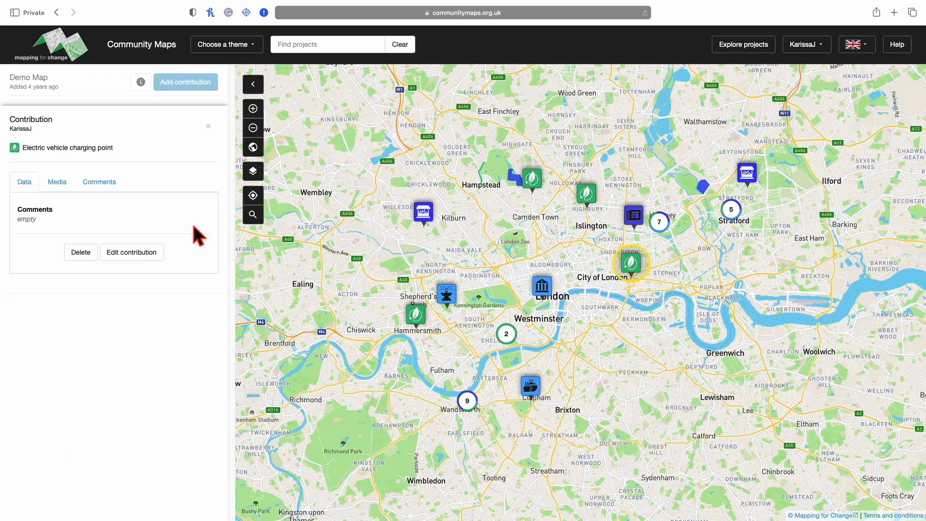
pyautogui.click(100, 187)
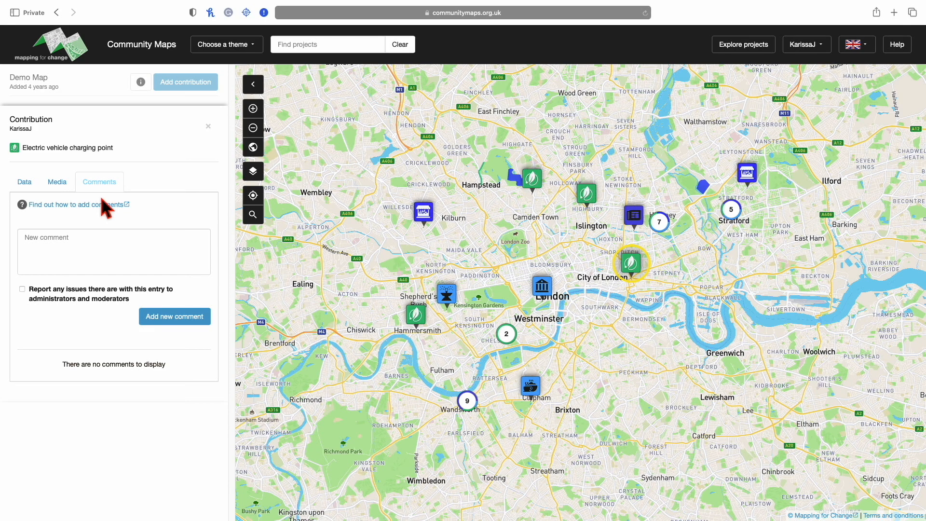
pyautogui.click(108, 254)
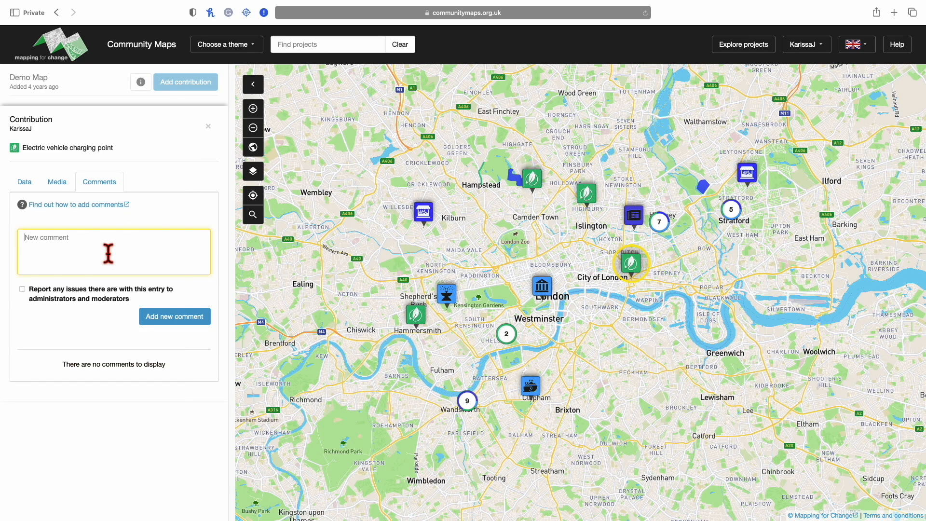
pyautogui.write('Very slow charge.')
pyautogui.click(177, 321)
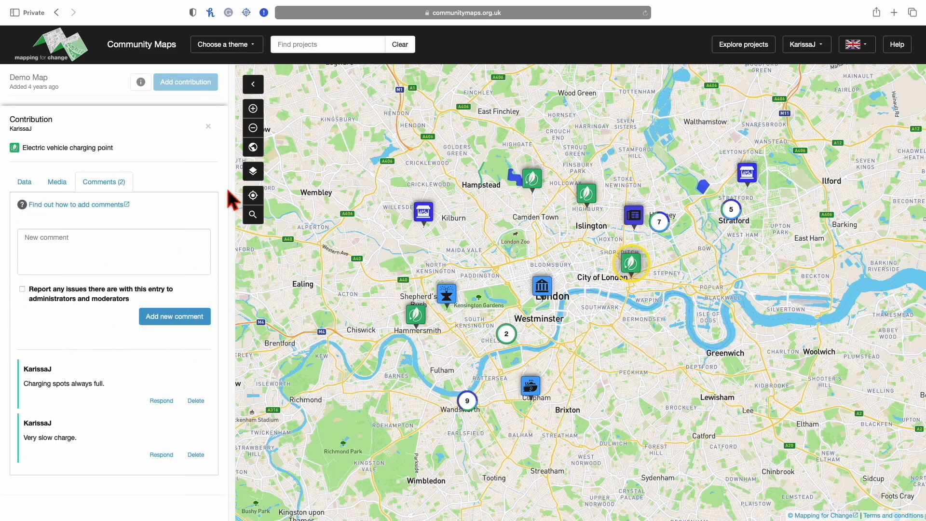
# Step: Report the electric vehicle charging point to administrators and moderators with the comment "These charging points are now defunct and should be removed from the map."
pyautogui.click(165, 251)
pyautogui.write('Th')
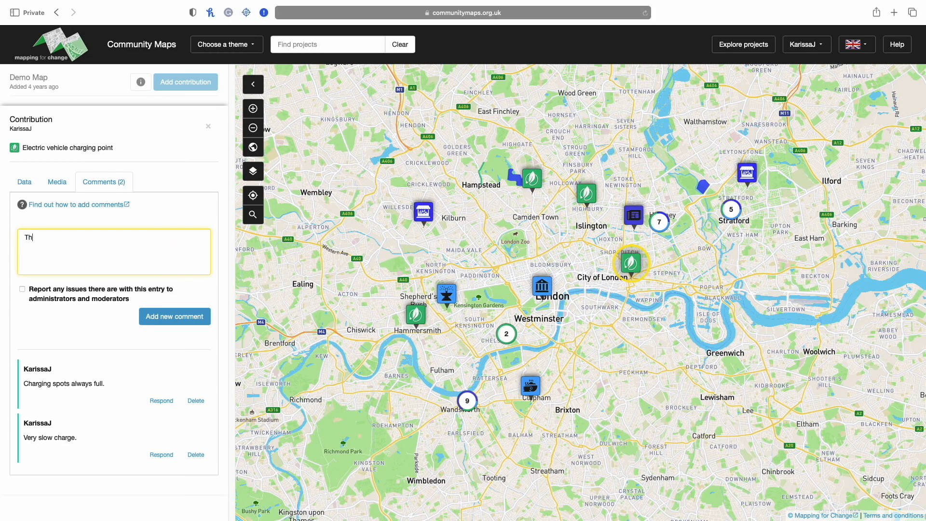
pyautogui.write('ese charging points are now defiunct and should be remo')
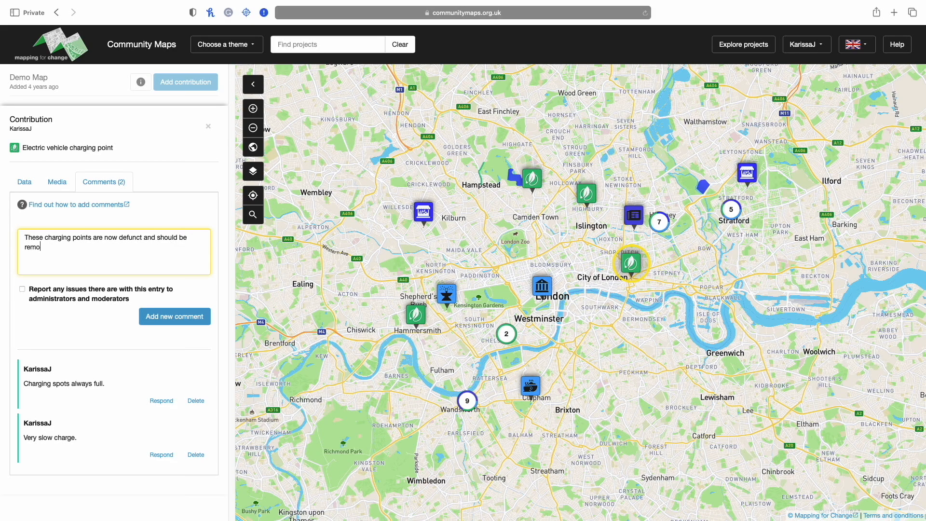
pyautogui.write('ved from the map.')
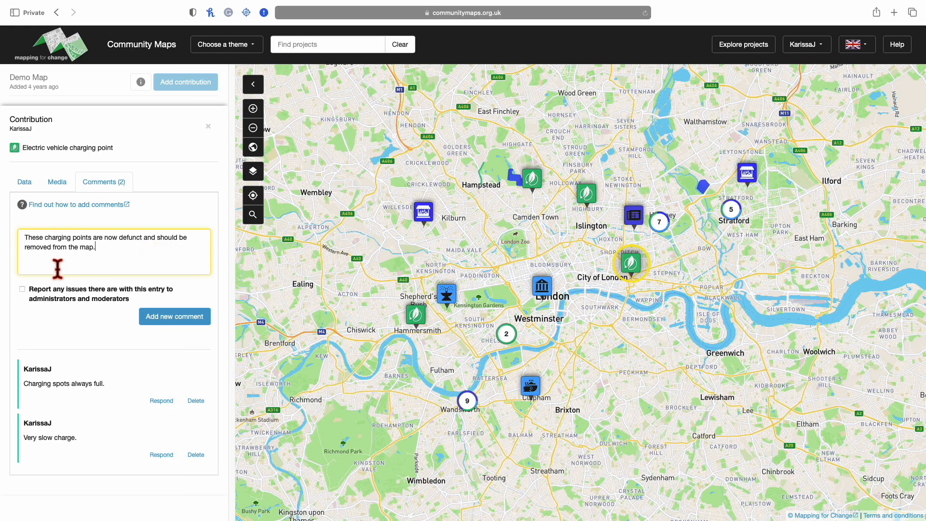
pyautogui.click(23, 289)
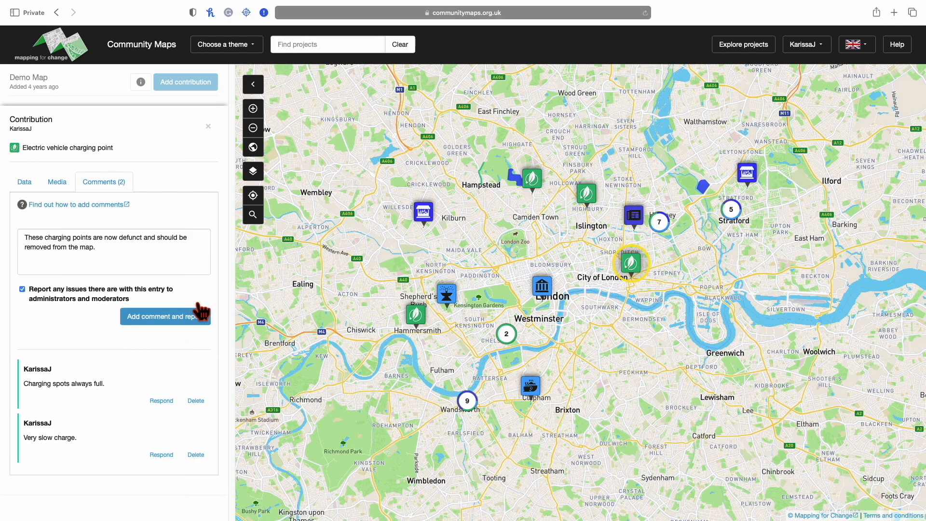
pyautogui.click(179, 313)
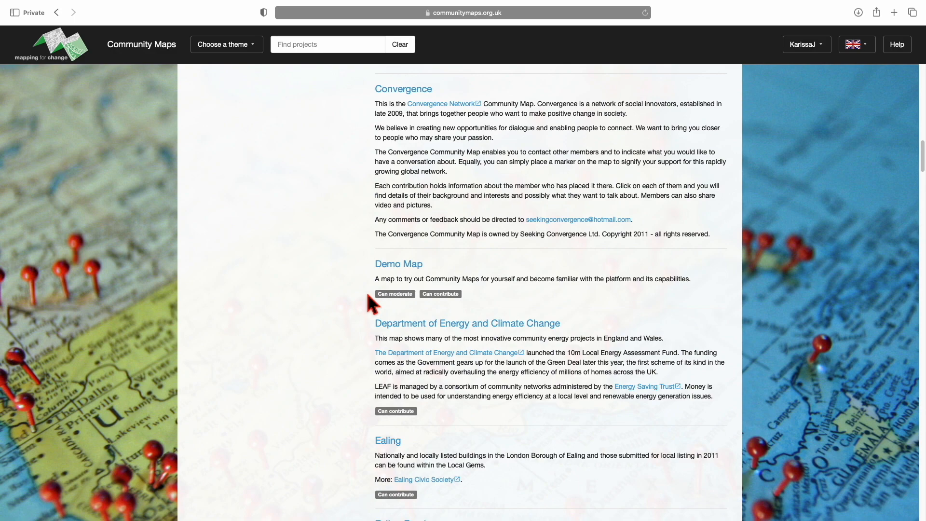
# Step: Open the Demo Map and examine the issues reported on the in-review charging points near Hampstead and Shoreditch and the water refill point in Clapham
pyautogui.click(382, 265)
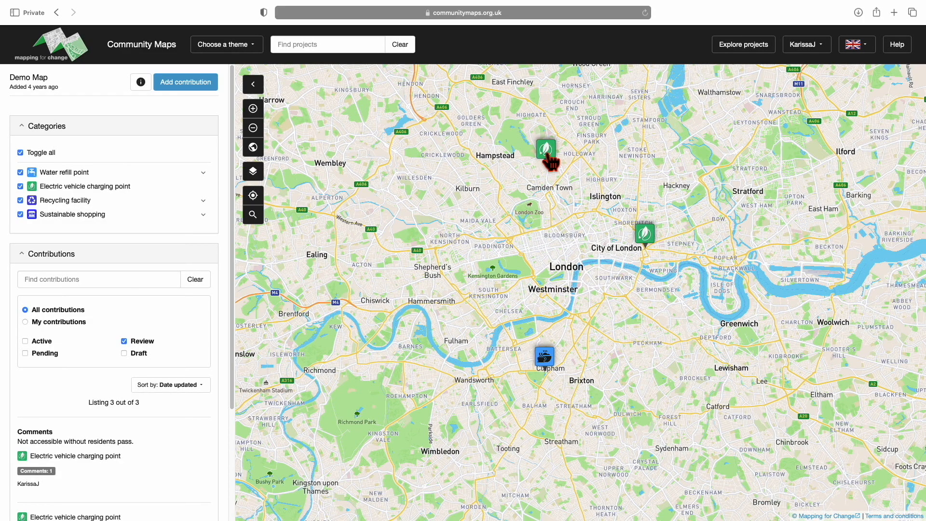
pyautogui.click(549, 155)
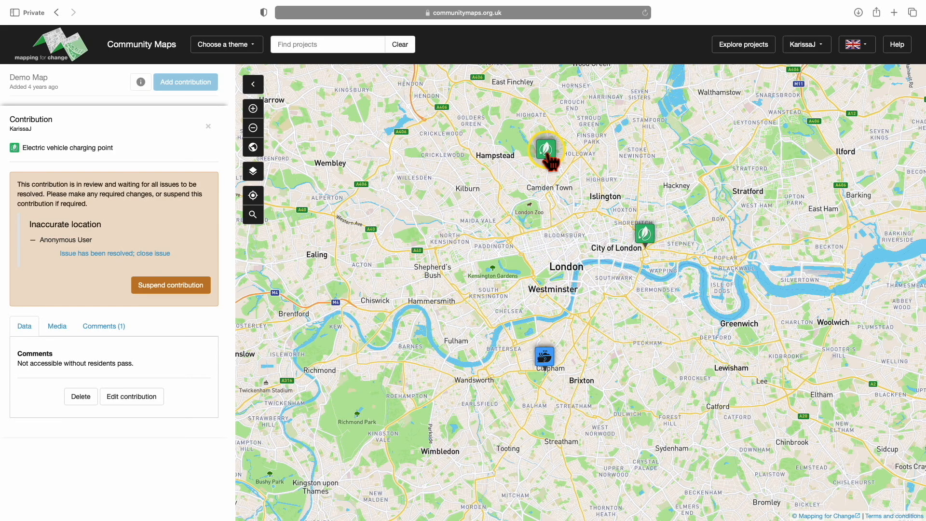
pyautogui.click(646, 237)
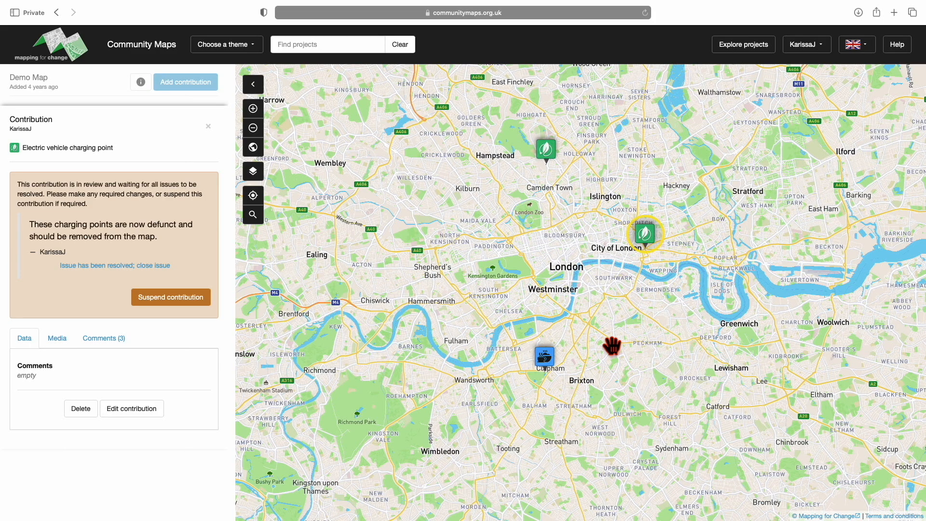
pyautogui.click(545, 359)
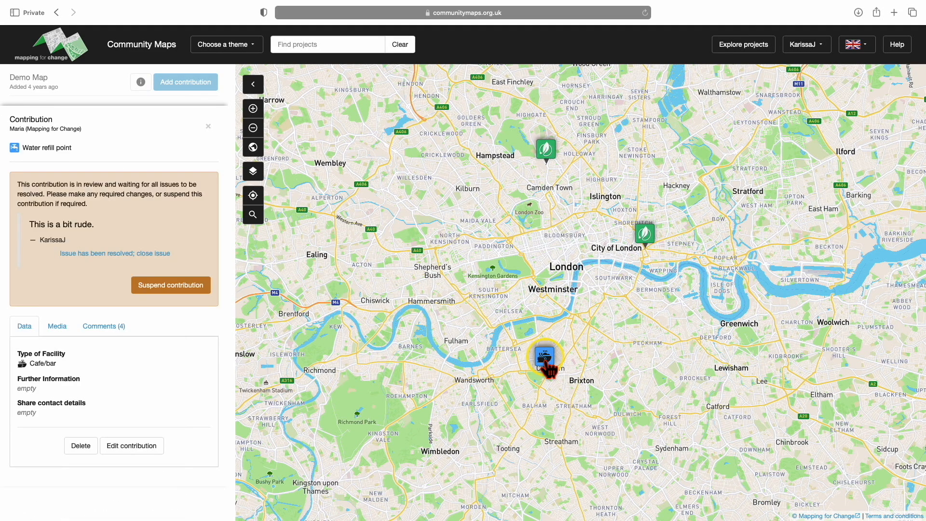